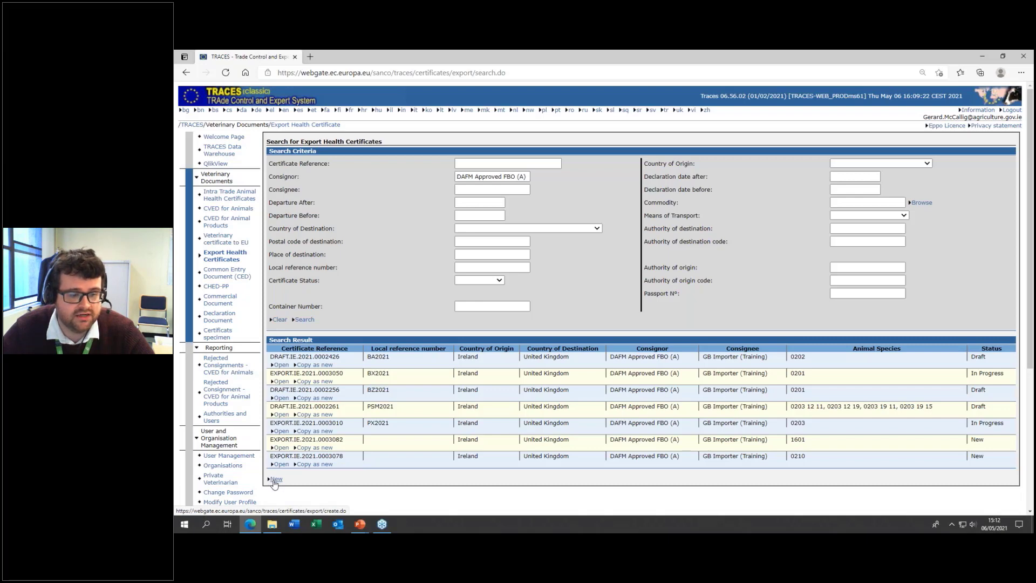
# - Start a new export health certificate and filter the commodity codes by model (GB) Bovine fresh meat/minced meat BOV from EU 206/2010 GBHC070E
pyautogui.click(276, 479)
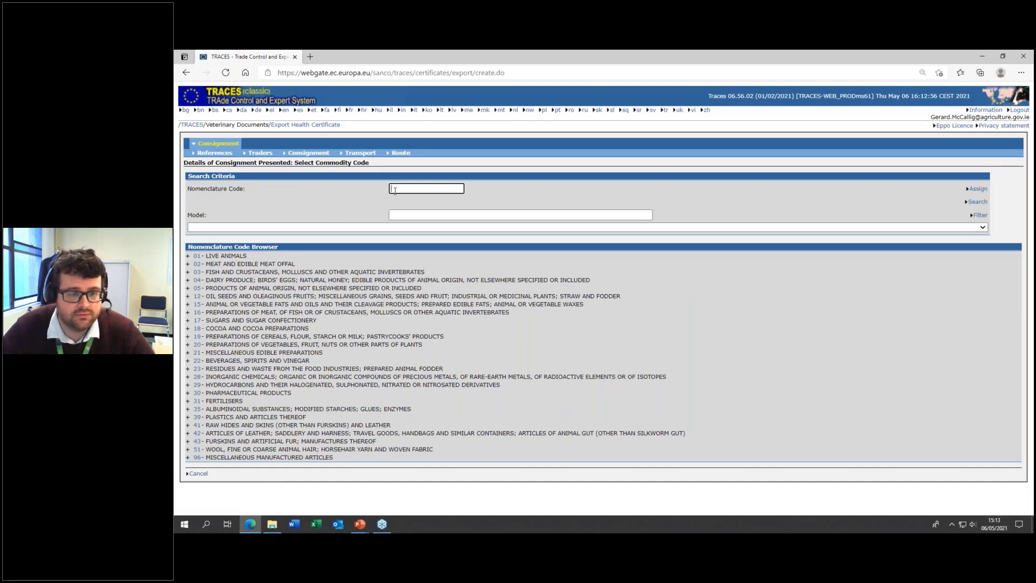
pyautogui.click(397, 189)
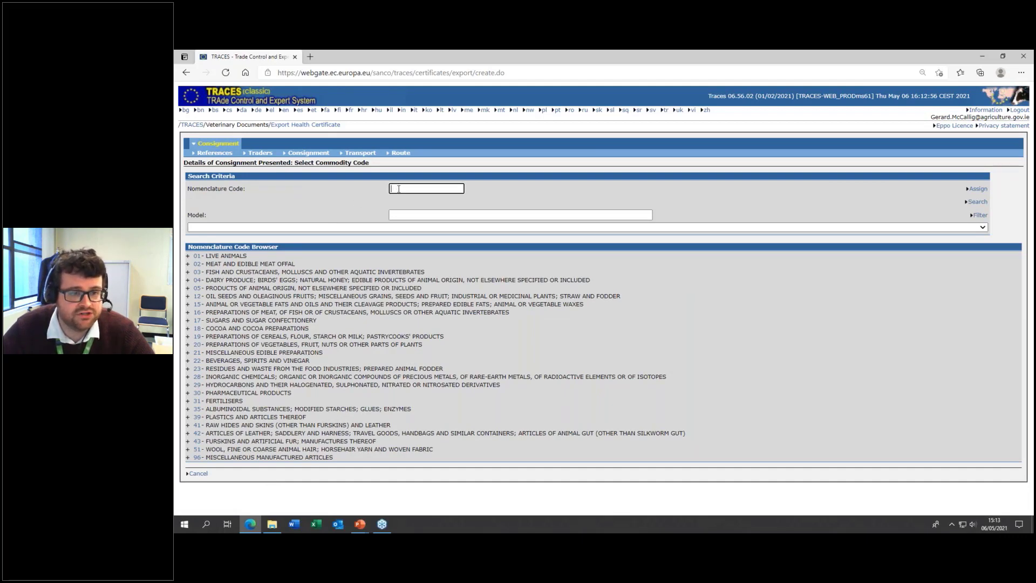
pyautogui.click(383, 227)
pyautogui.scroll(-15, 404, 282)
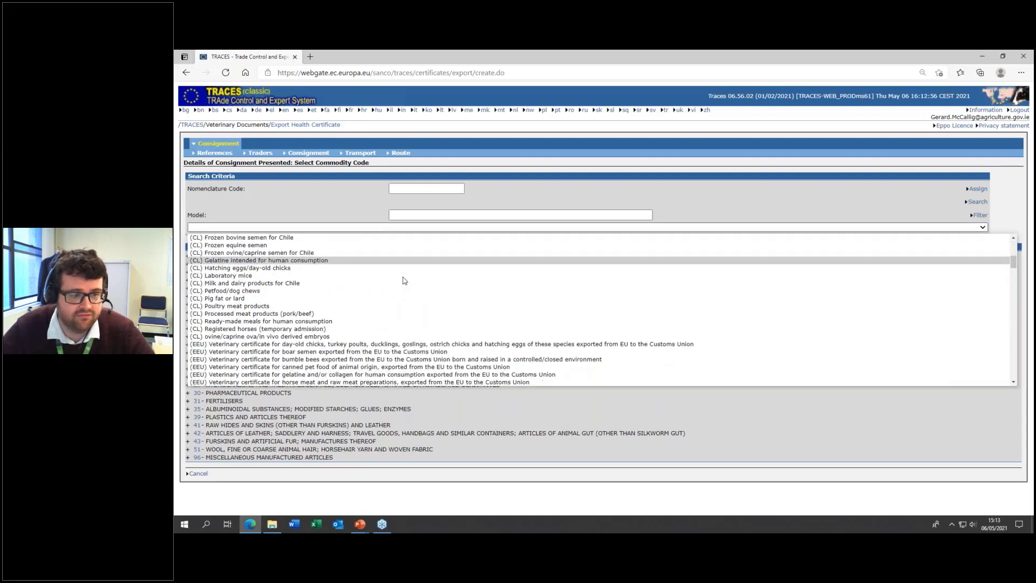
pyautogui.scroll(-3, 398, 293)
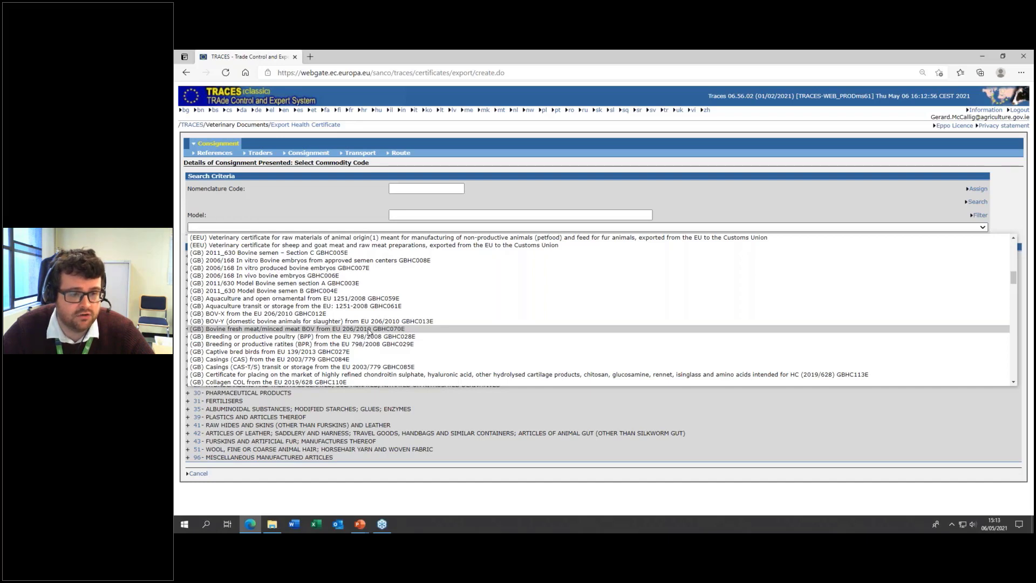
pyautogui.click(369, 329)
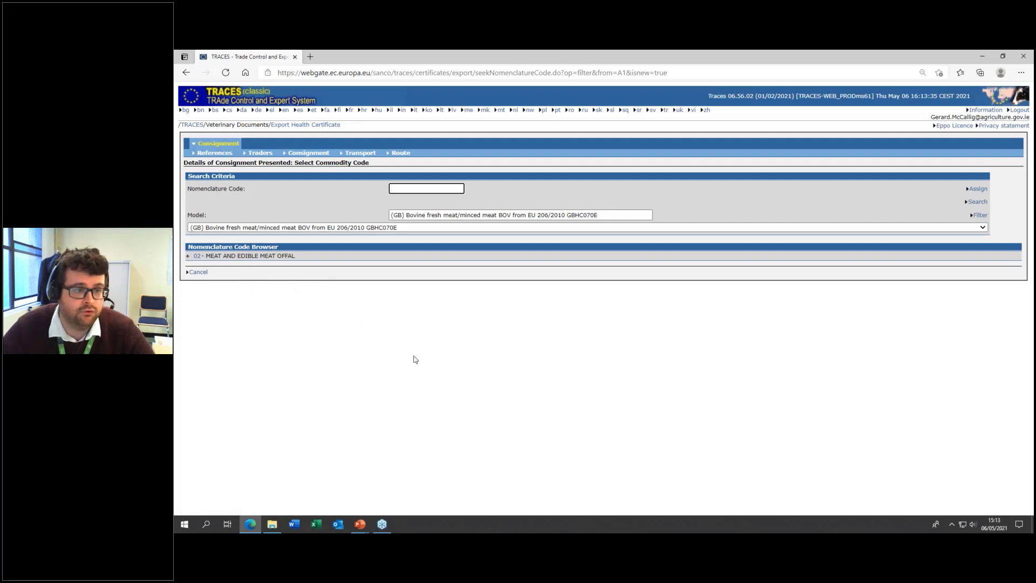
# - Assign commodity code 0201, meat of bovine animals, fresh or chilled, with the domestic species Bos taurus
pyautogui.click(189, 260)
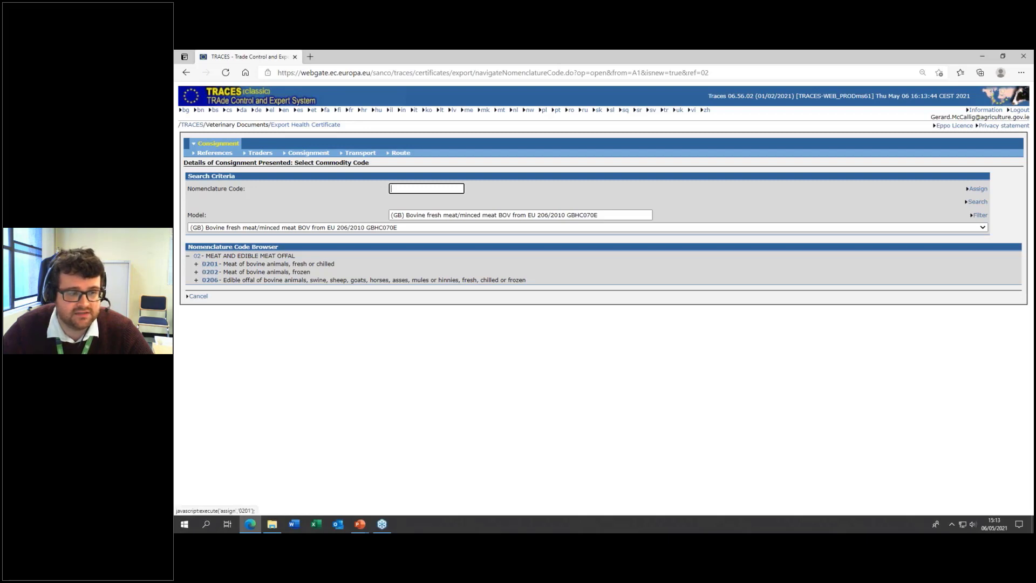
pyautogui.click(210, 263)
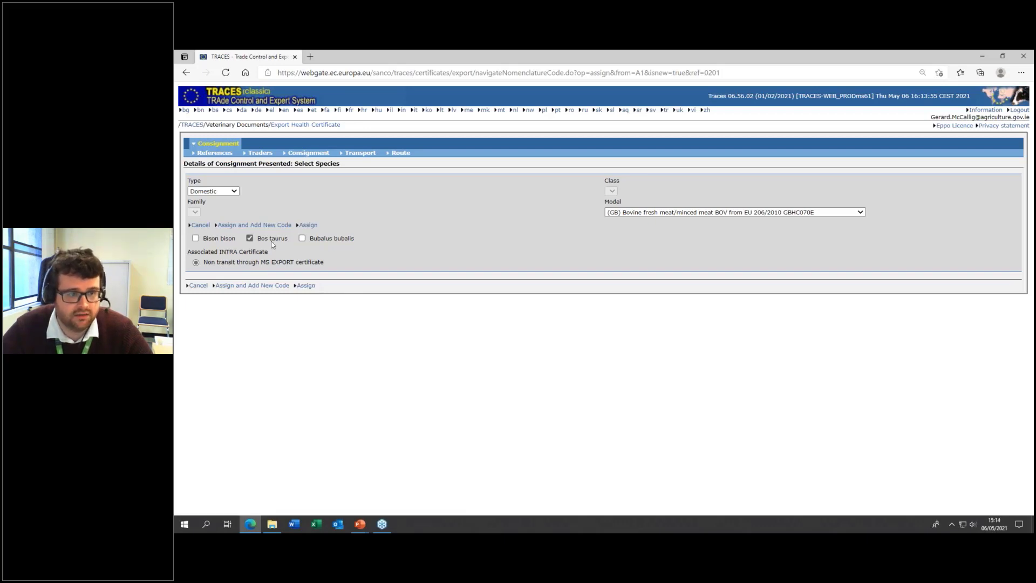
pyautogui.click(305, 286)
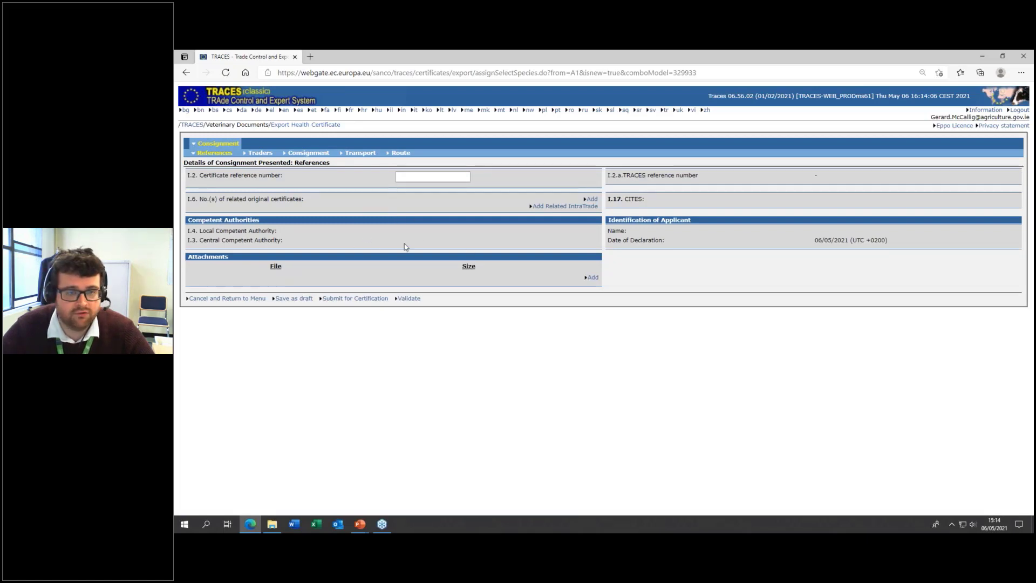
# - Assign the consignor in the traders details by looking up country code IE with number IE000EC and selecting the Establishment entry
pyautogui.click(264, 156)
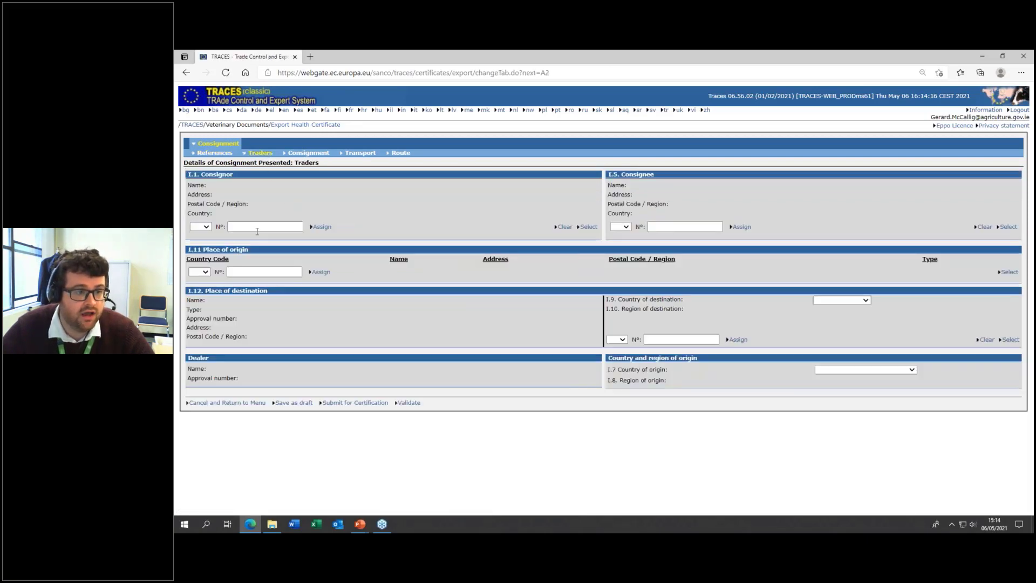
pyautogui.click(207, 228)
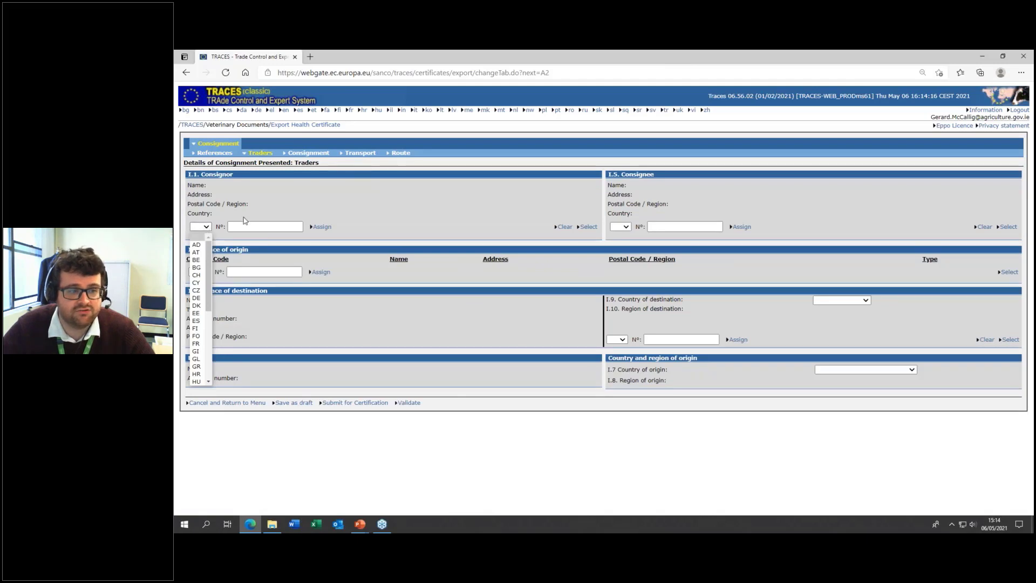
pyautogui.click(242, 218)
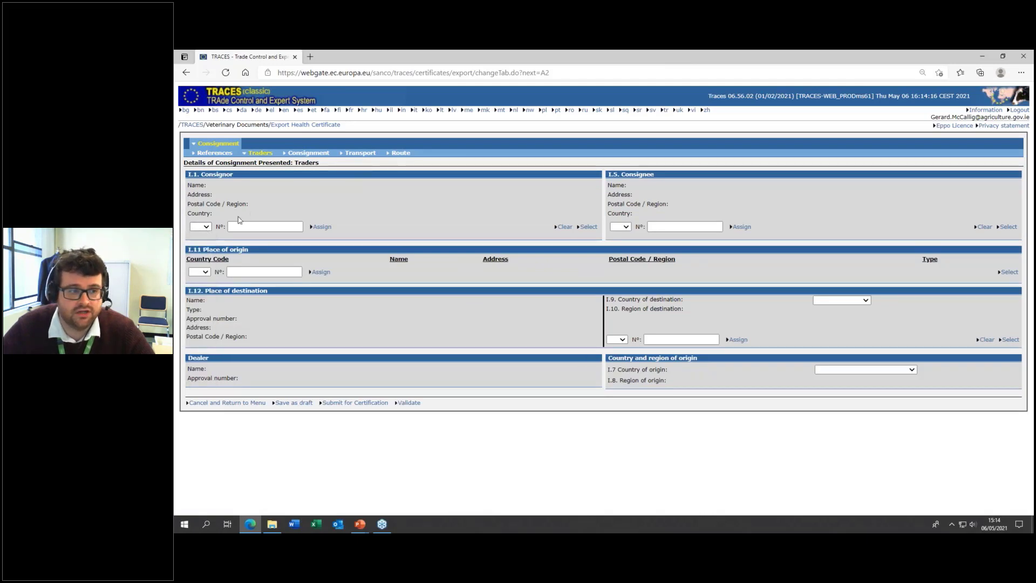
pyautogui.click(208, 229)
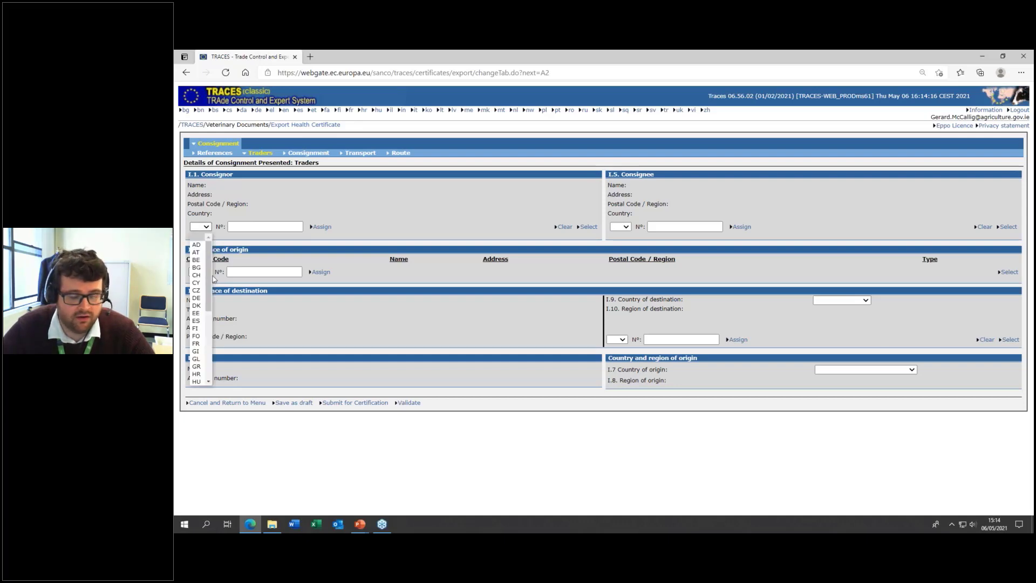
pyautogui.scroll(-3, 205, 309)
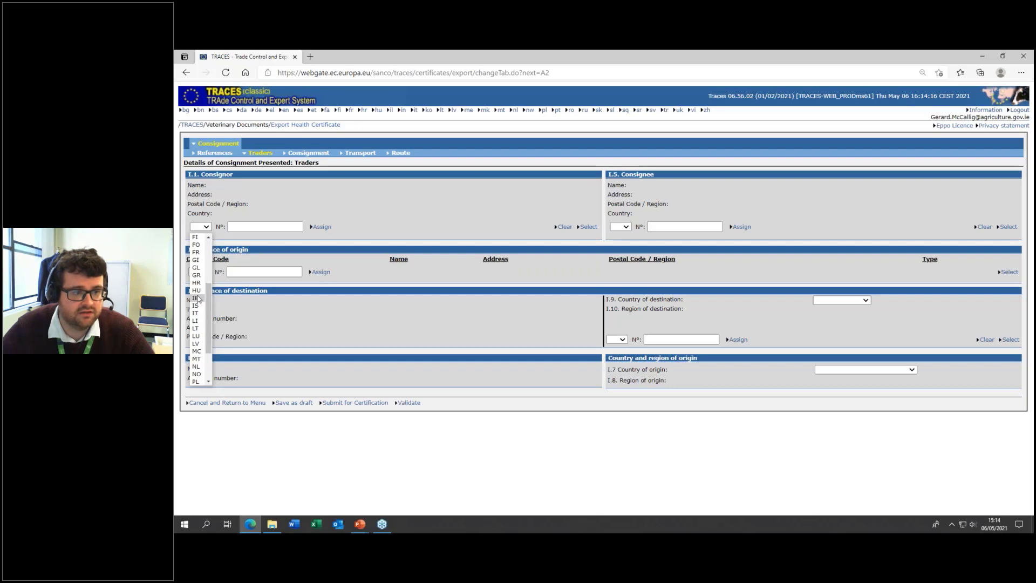
pyautogui.click(198, 302)
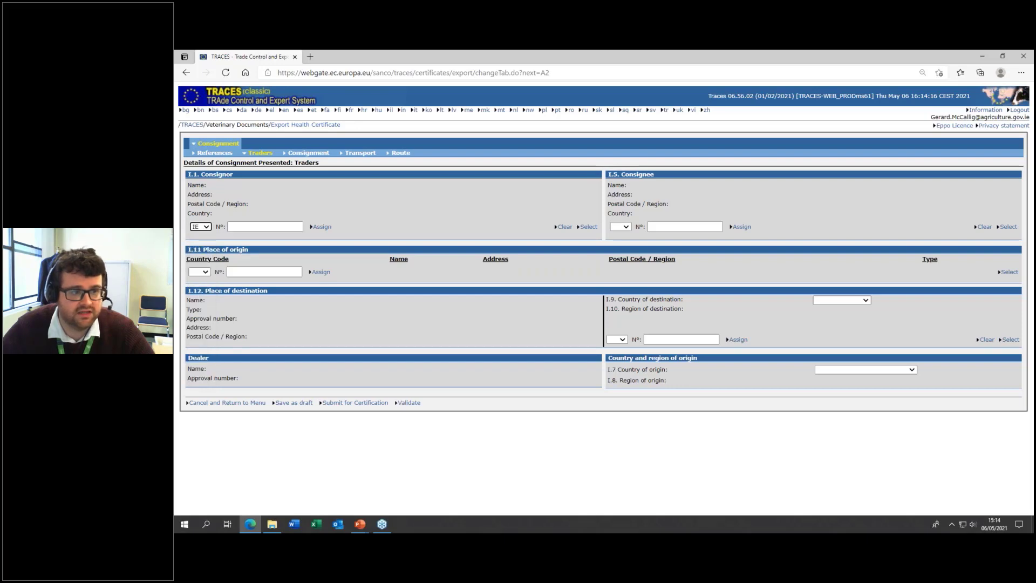
pyautogui.click(258, 227)
pyautogui.click(265, 250)
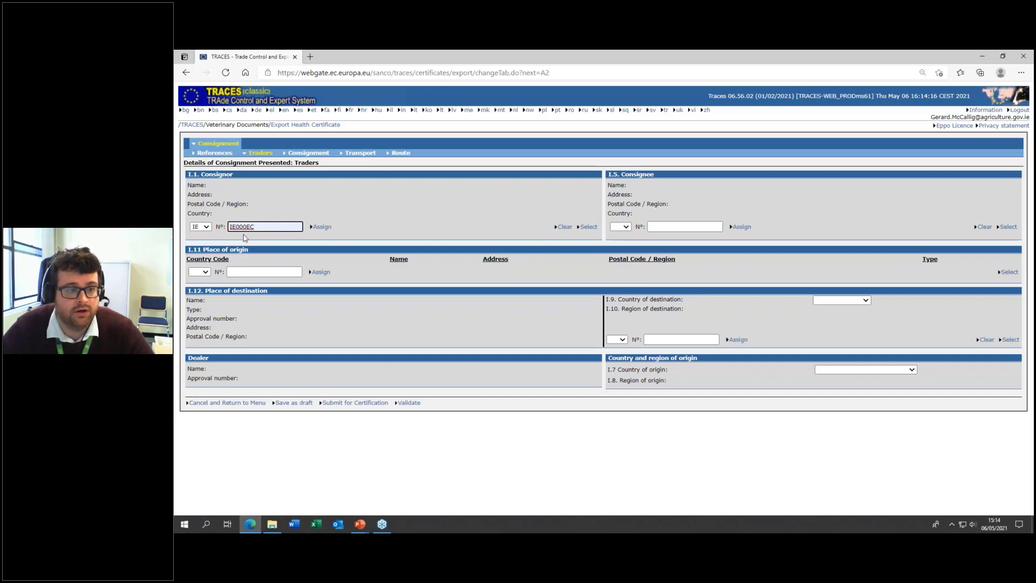
pyautogui.press('BackSpace')
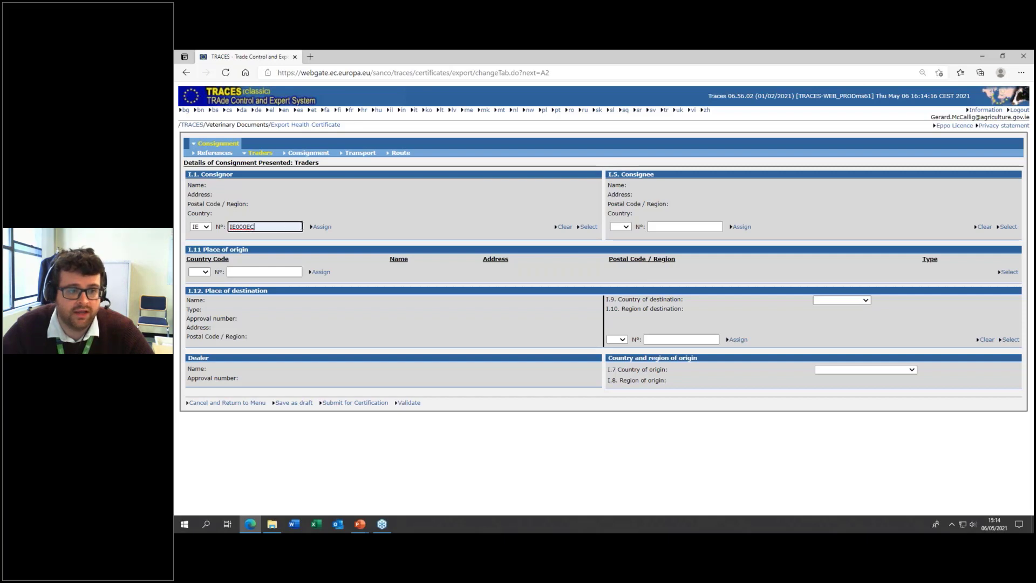
pyautogui.click(322, 227)
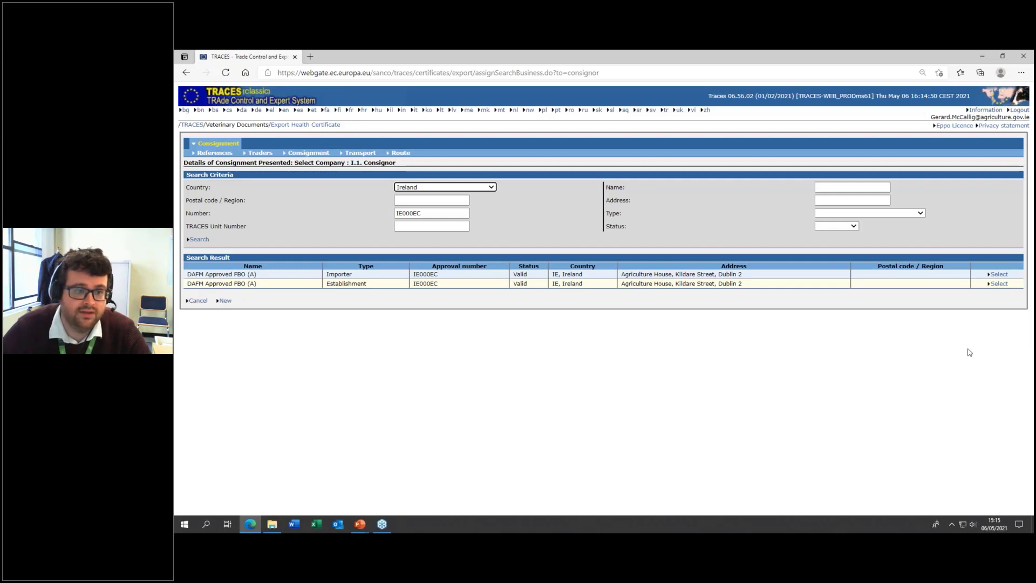
pyautogui.click(998, 284)
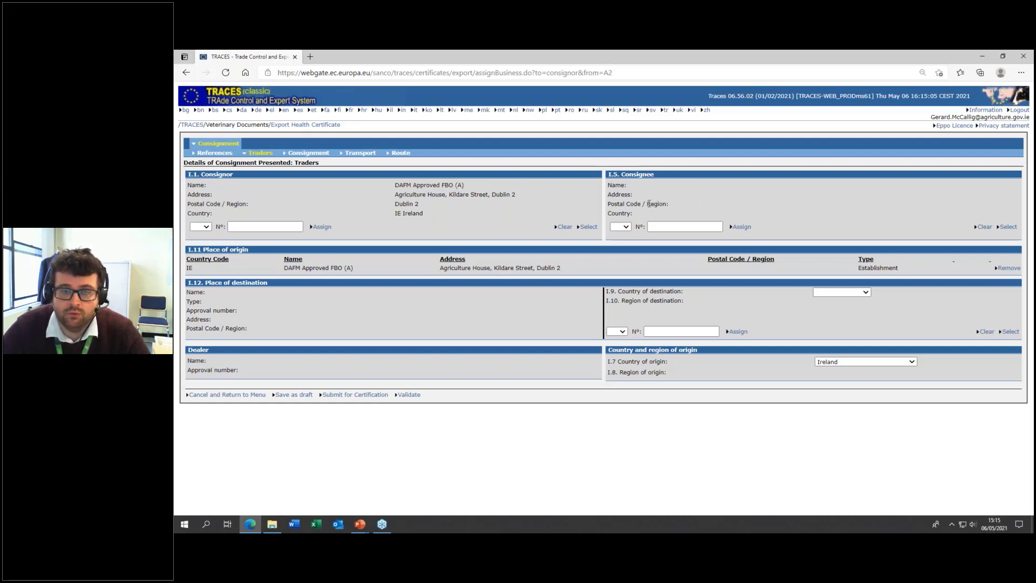
# - Set the consignee's country code to GB and choose United Kingdom as the country in the consignee company search
pyautogui.click(625, 229)
pyautogui.click(624, 244)
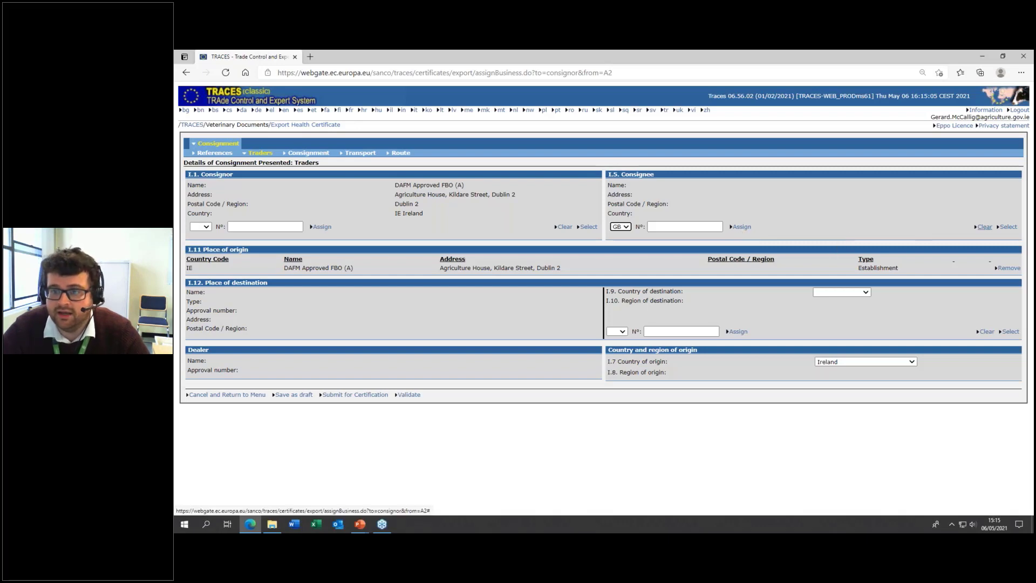
pyautogui.click(1007, 227)
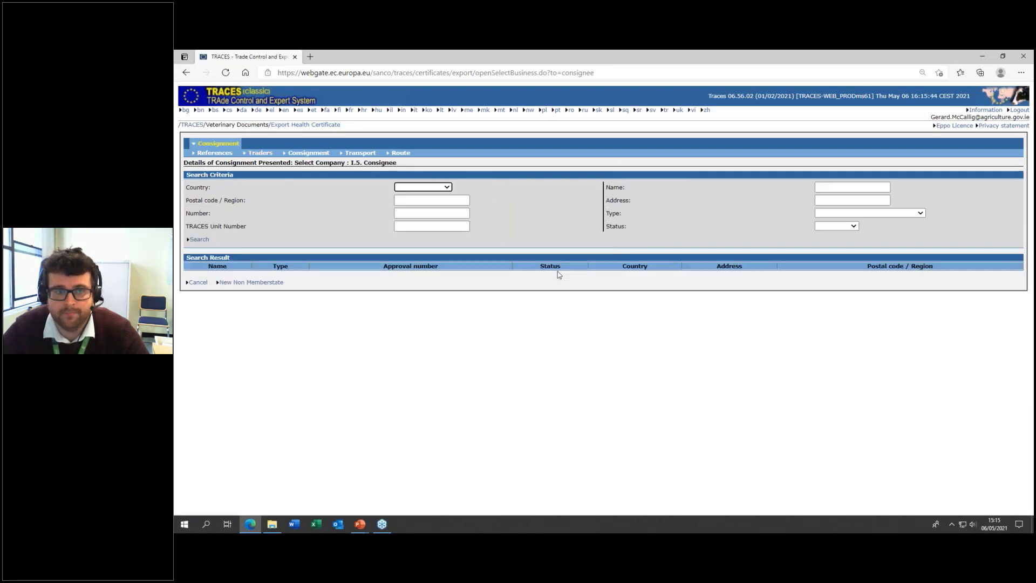
pyautogui.click(421, 187)
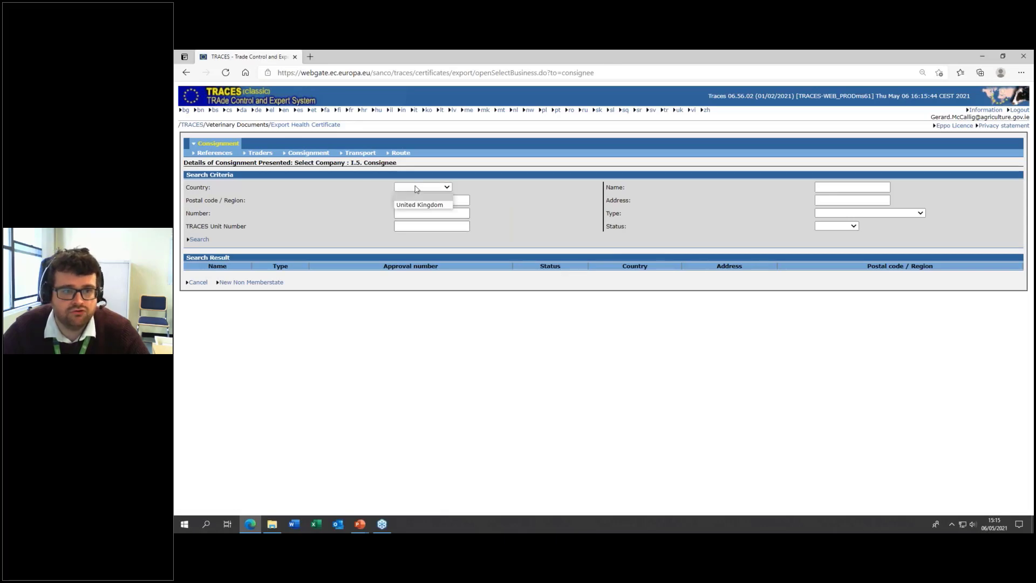
pyautogui.click(419, 205)
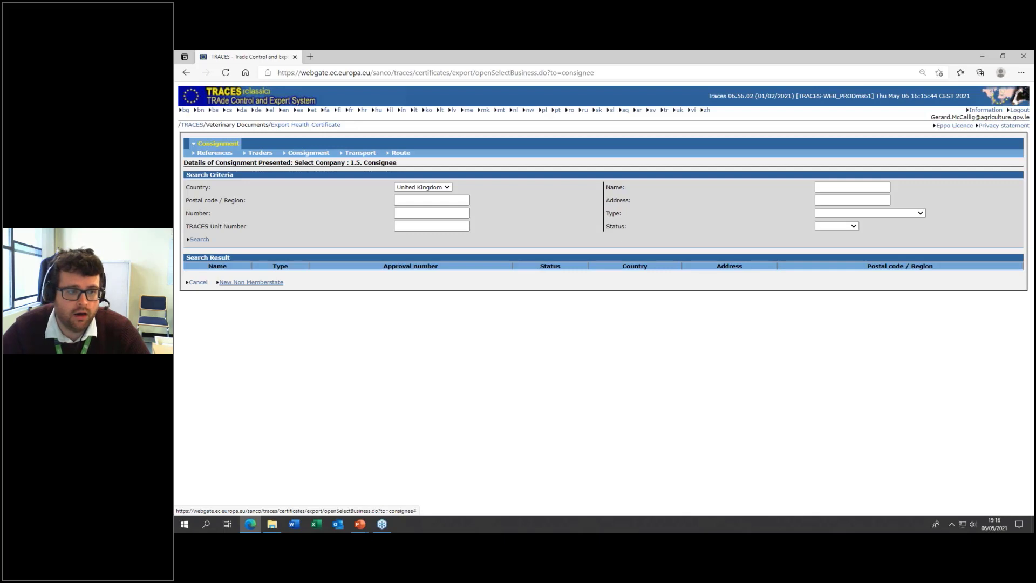
# - Start a new non-member-state consignee business named GB Customer 2, with country United Kingdom and its street address
pyautogui.click(251, 282)
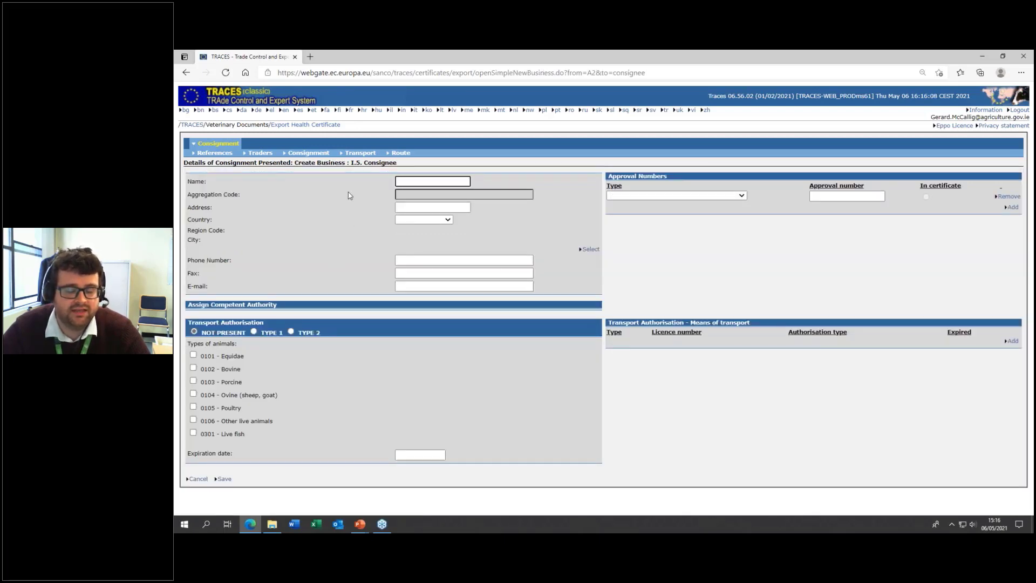
pyautogui.click(424, 220)
pyautogui.click(427, 239)
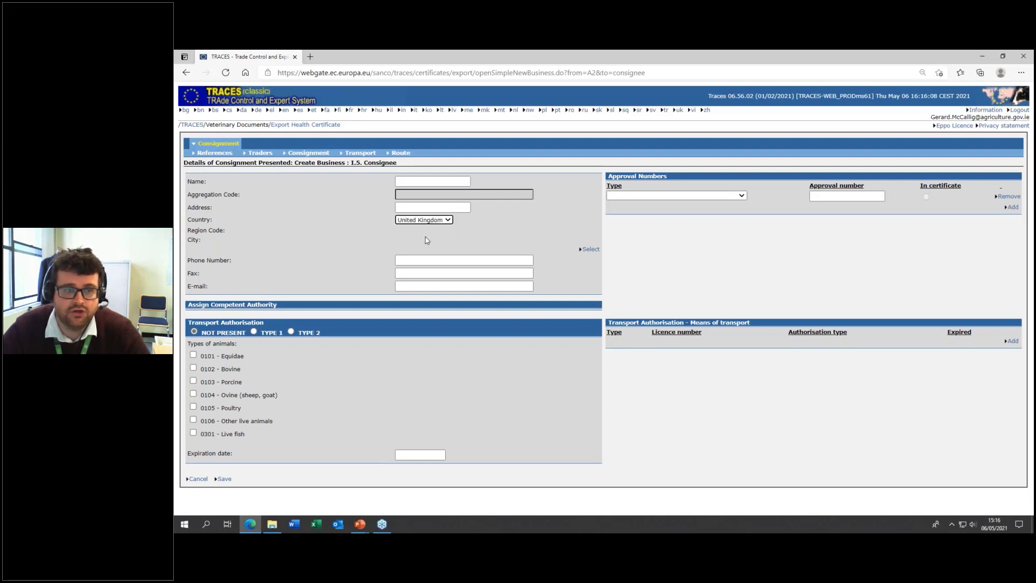
pyautogui.click(432, 182)
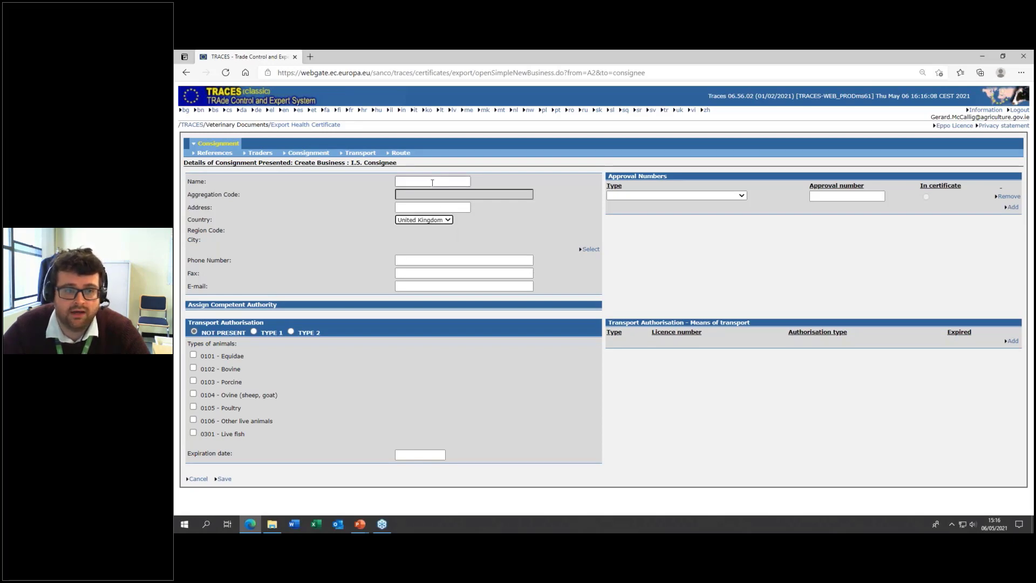
pyautogui.click(433, 182)
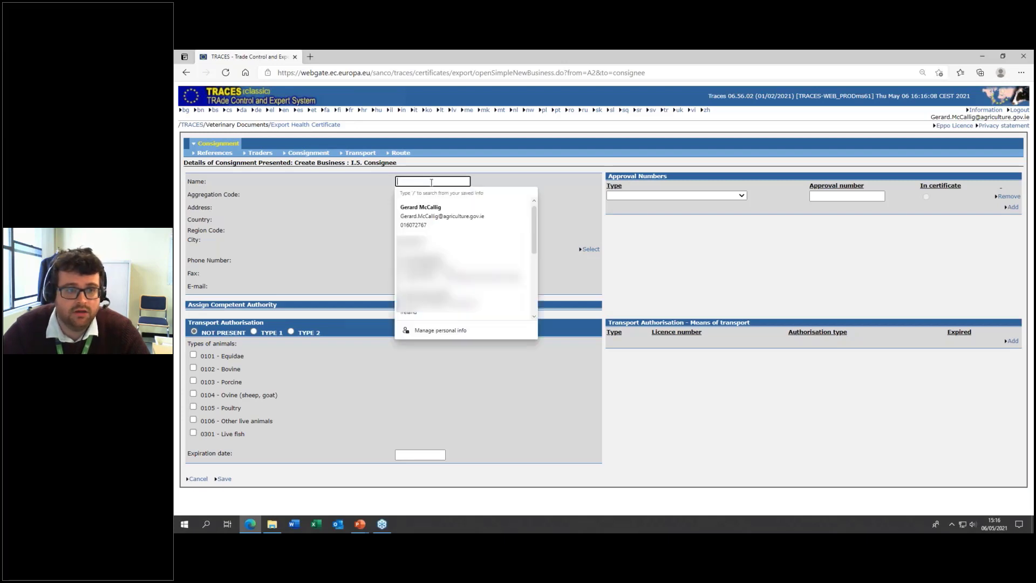
pyautogui.write('GB CUstomer')
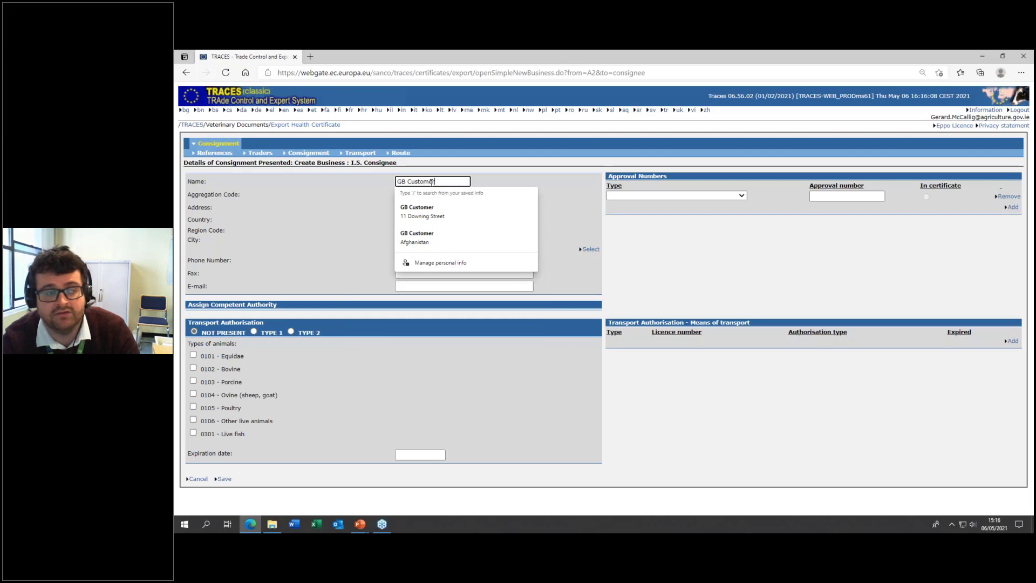
pyautogui.write(' 2')
pyautogui.click(436, 209)
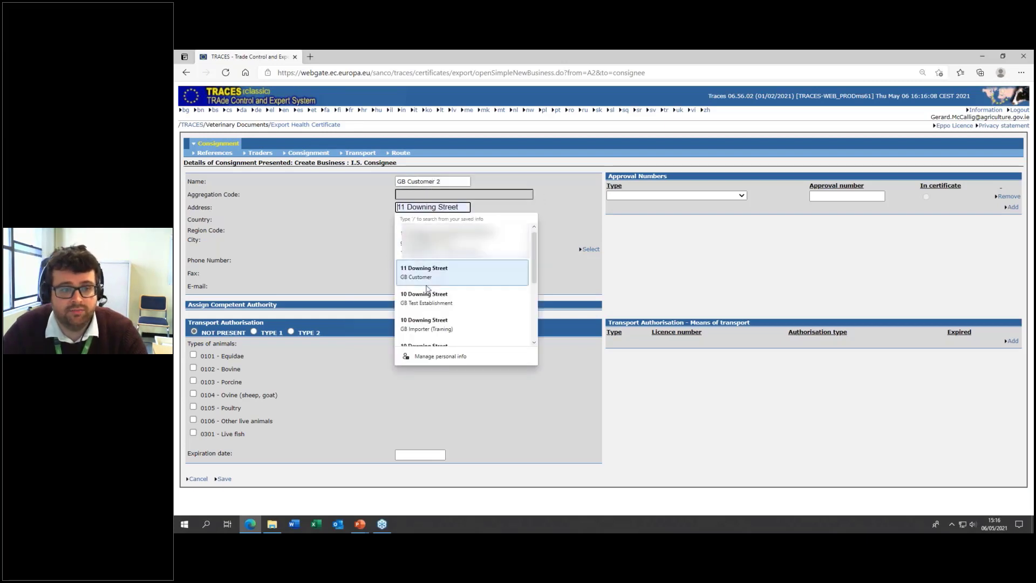
pyautogui.click(434, 296)
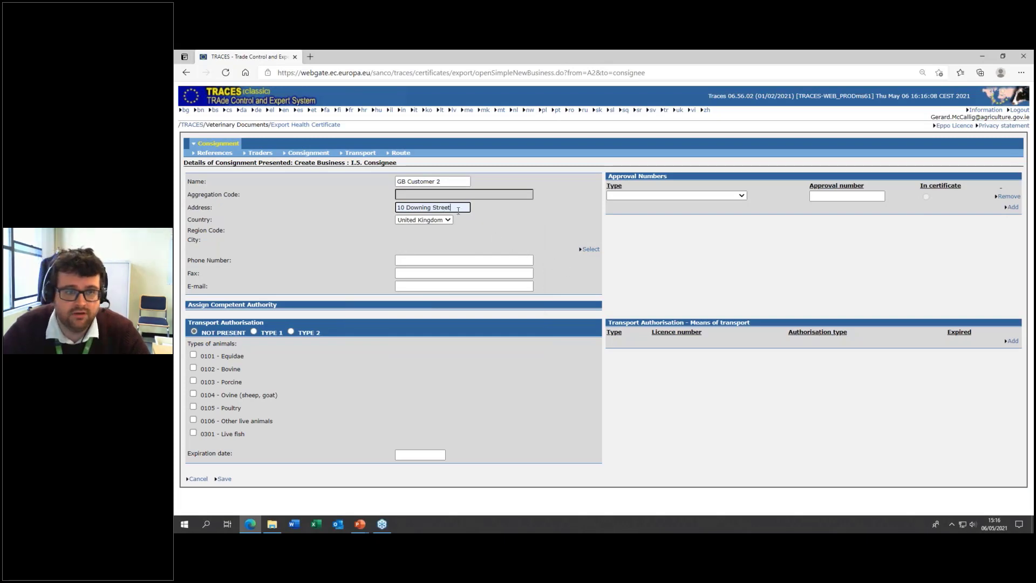
# - Search for the new consignee's city by postal code and assign the matching London entry
pyautogui.click(584, 251)
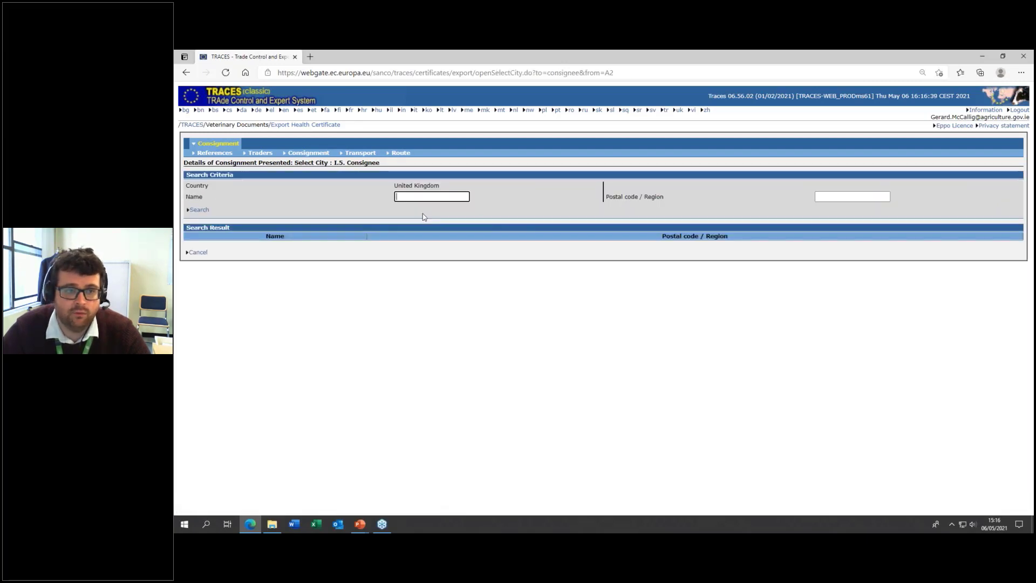
pyautogui.click(825, 196)
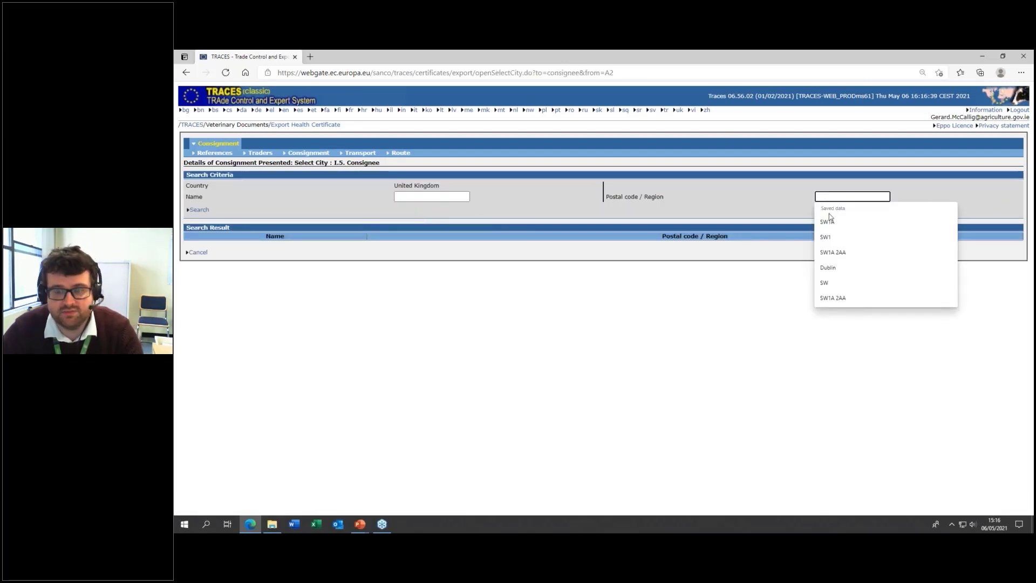
pyautogui.click(834, 222)
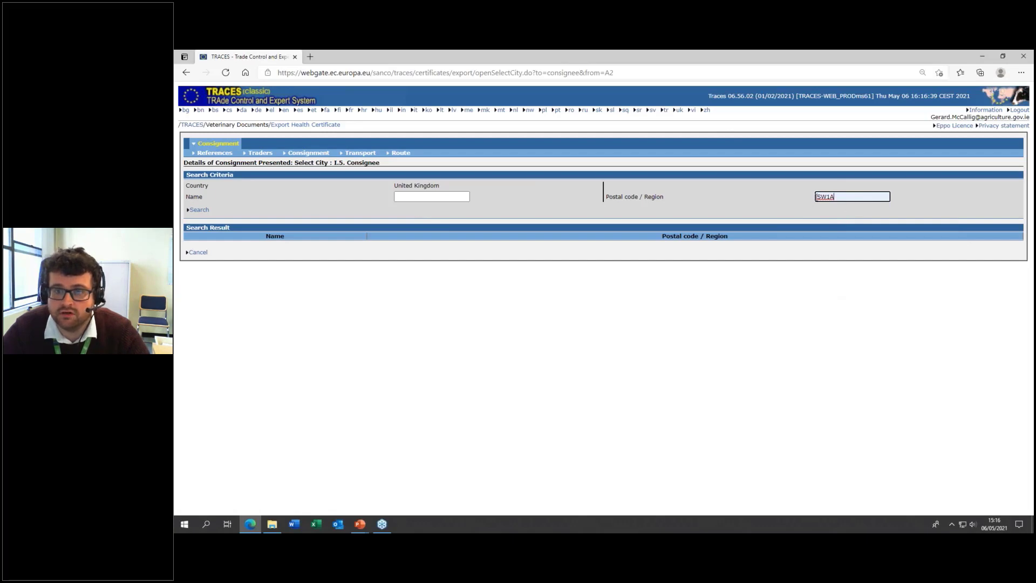
pyautogui.click(199, 210)
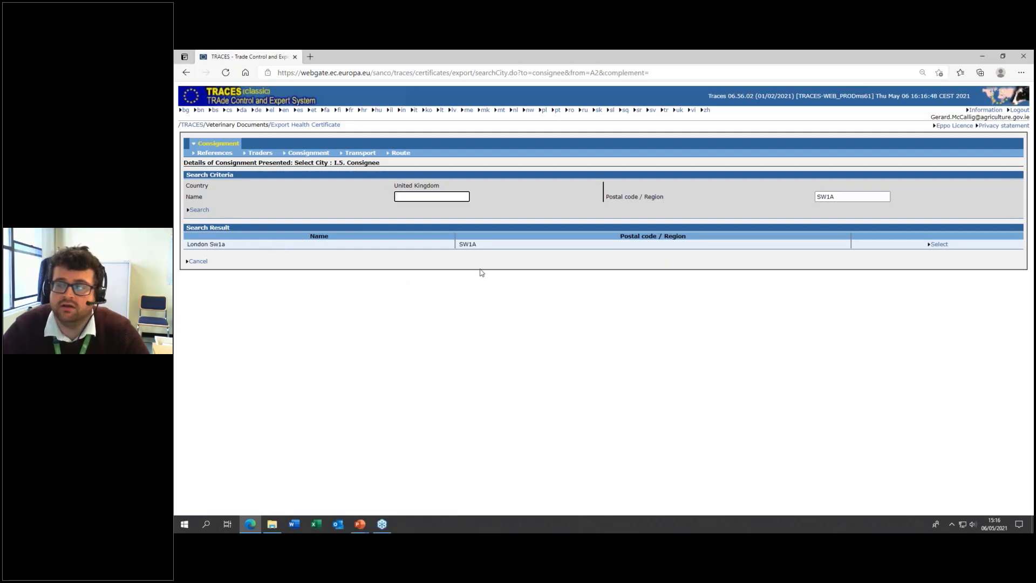
pyautogui.click(937, 245)
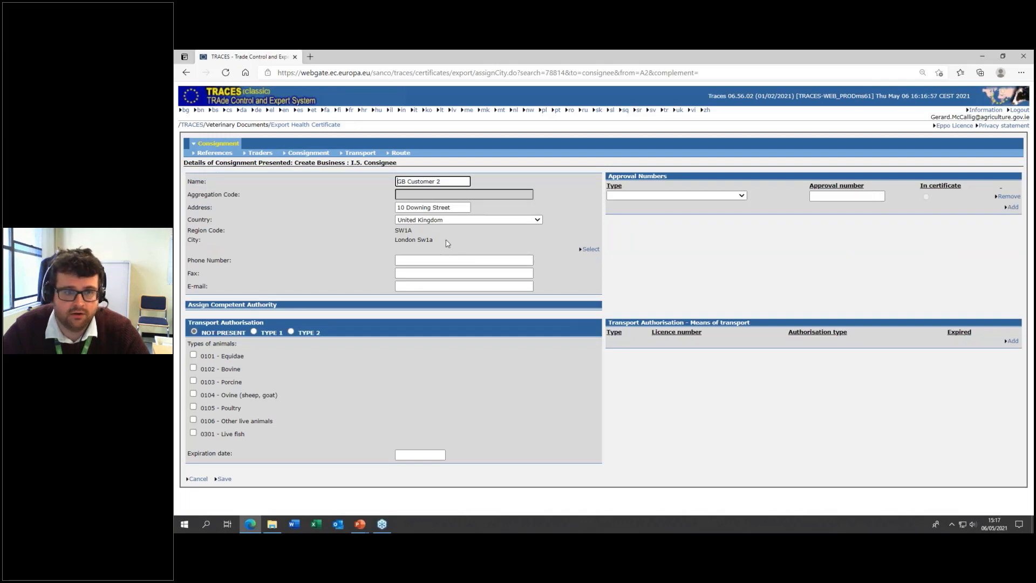
# - Give the new consignee an Importer approval number of "GBSW1A." and mark it for inclusion in the certificate
pyautogui.click(634, 196)
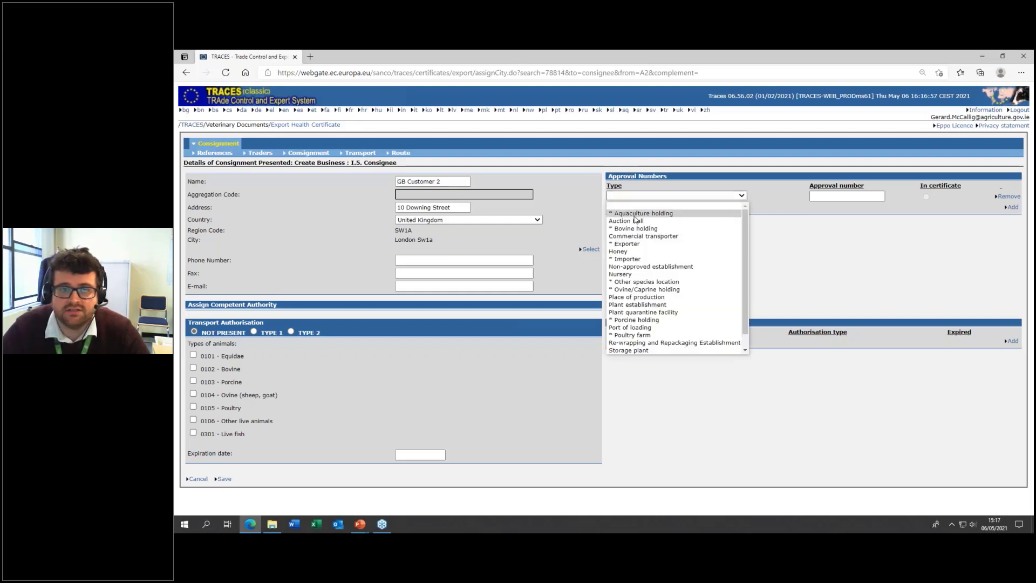
pyautogui.click(637, 259)
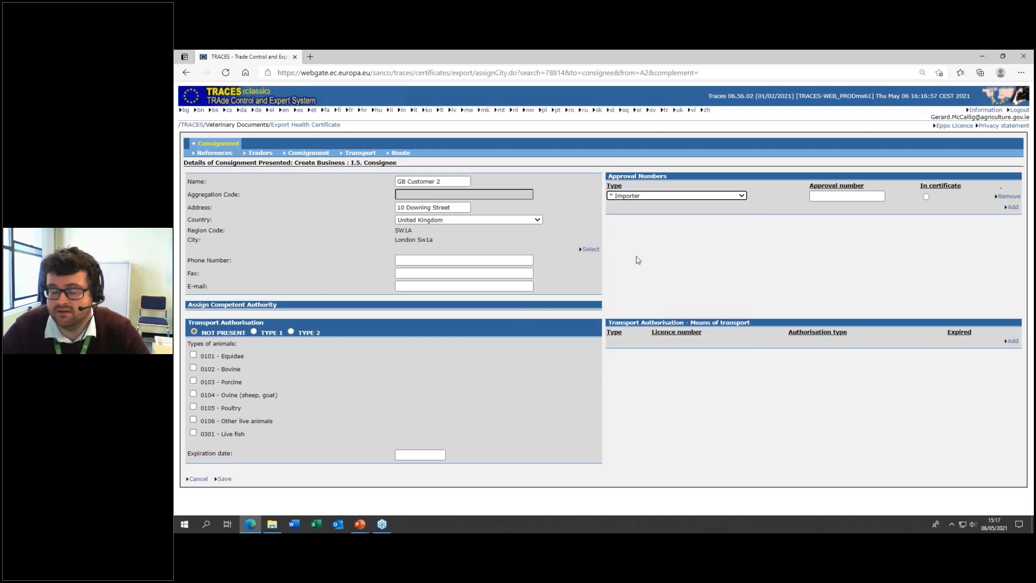
pyautogui.click(827, 197)
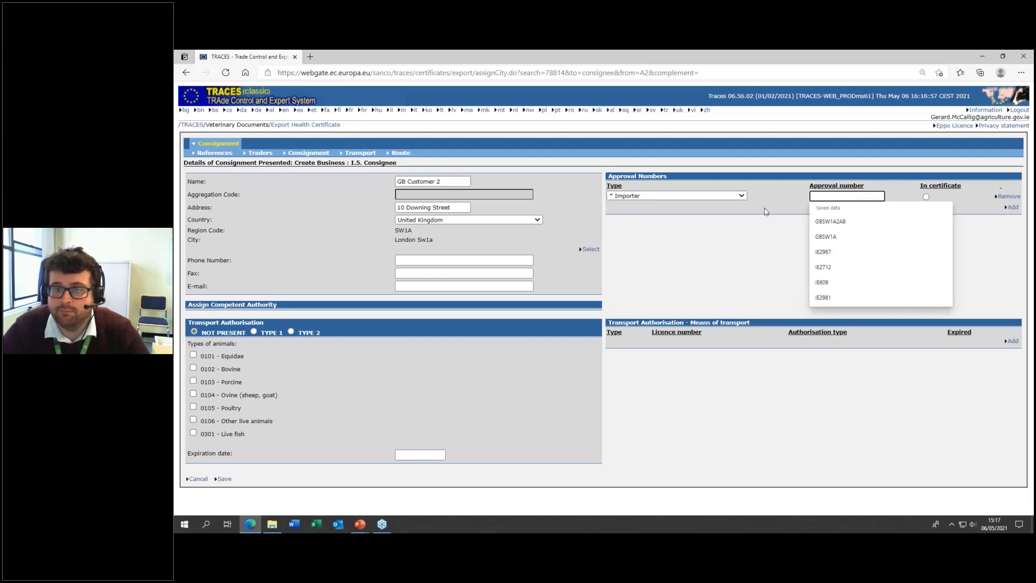
pyautogui.click(777, 241)
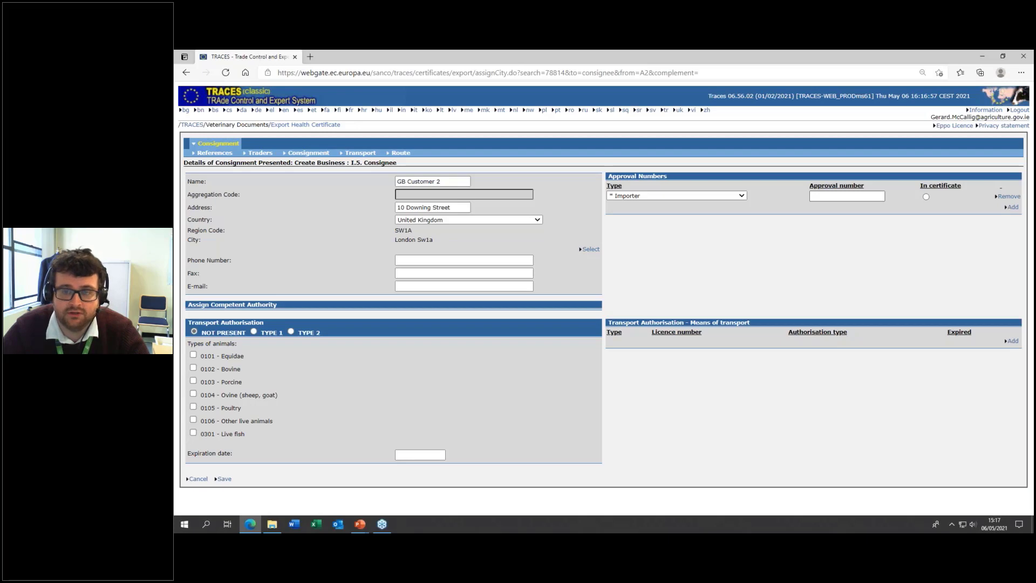
pyautogui.click(847, 196)
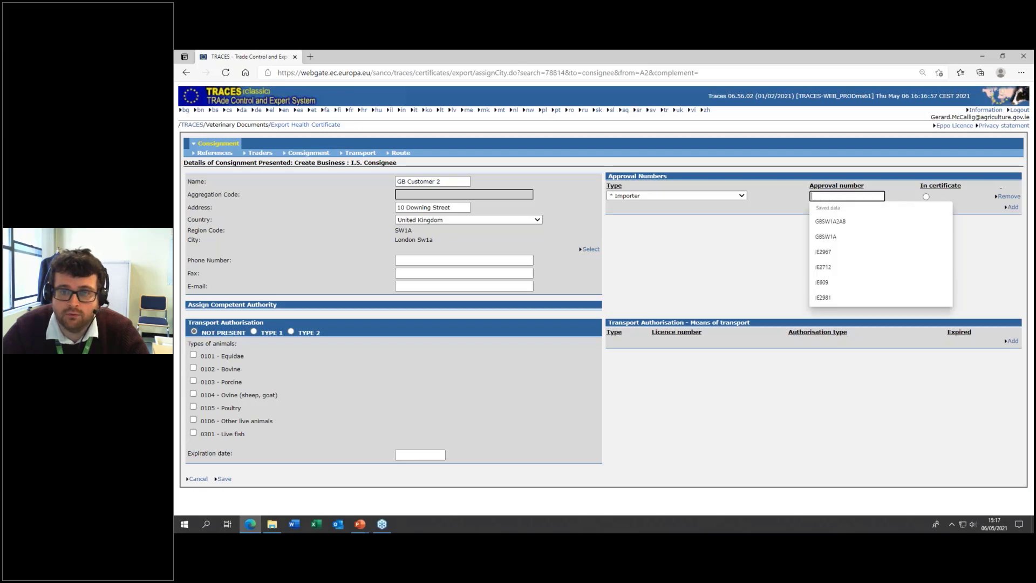
pyautogui.click(837, 236)
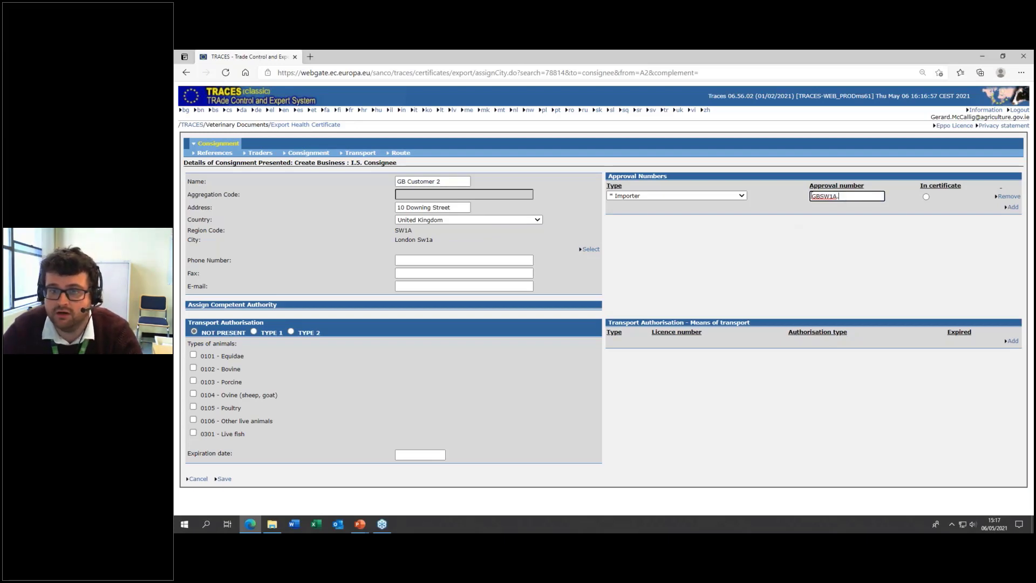
pyautogui.click(926, 197)
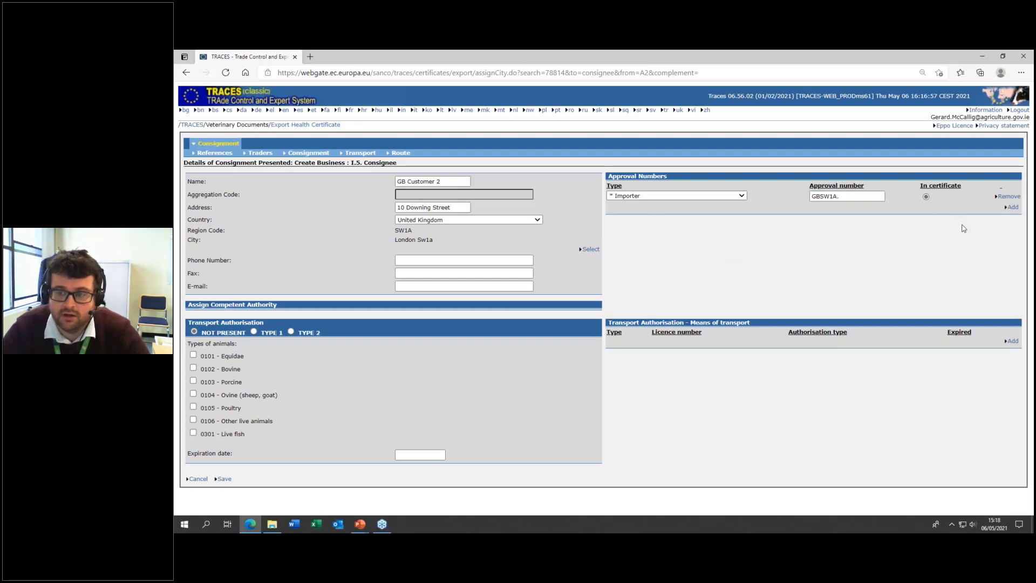
# - Add a second approval number of type Non-approved establishment, copying "GBSW1A." from the importer row, and save the new consignee
pyautogui.click(1013, 208)
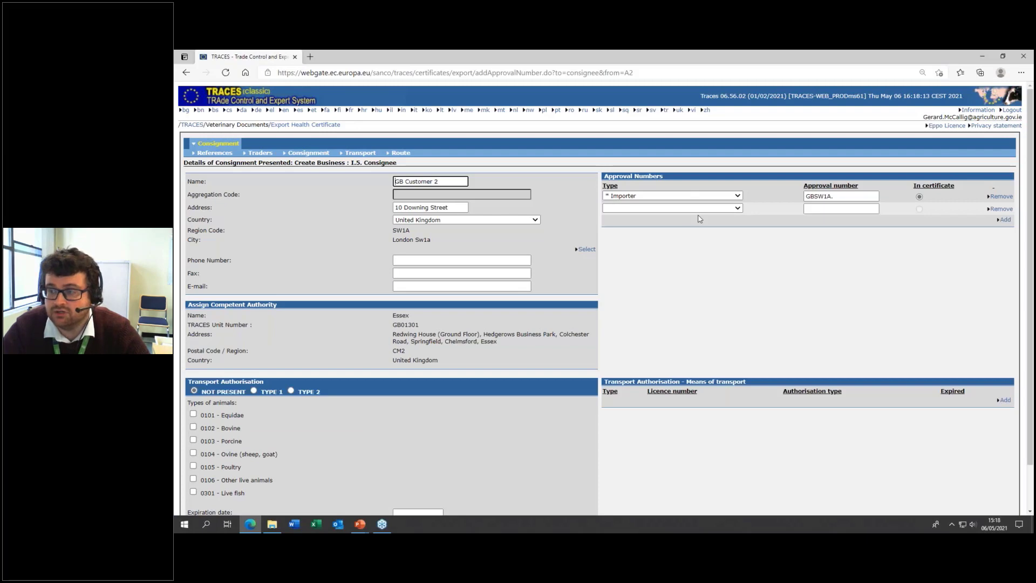
pyautogui.click(670, 209)
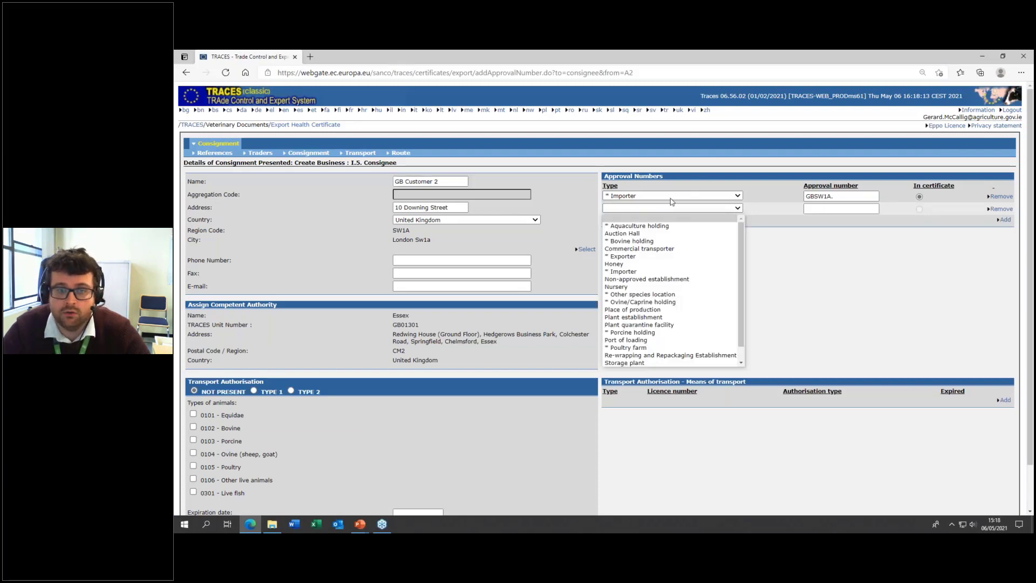
pyautogui.click(722, 280)
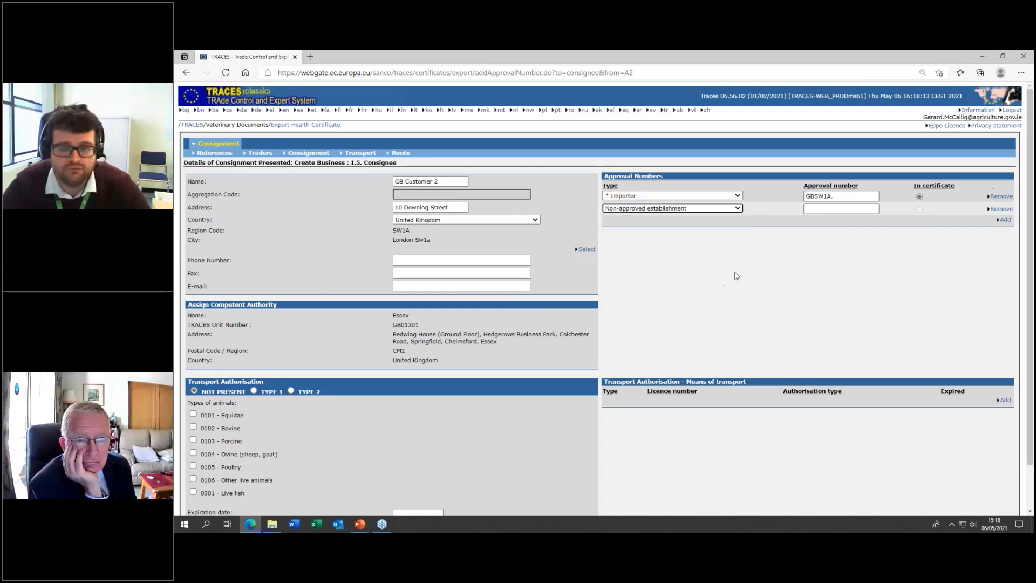
pyautogui.moveTo(840, 197); pyautogui.dragTo(788, 199)
pyautogui.hotkey('ctrl', 'c')
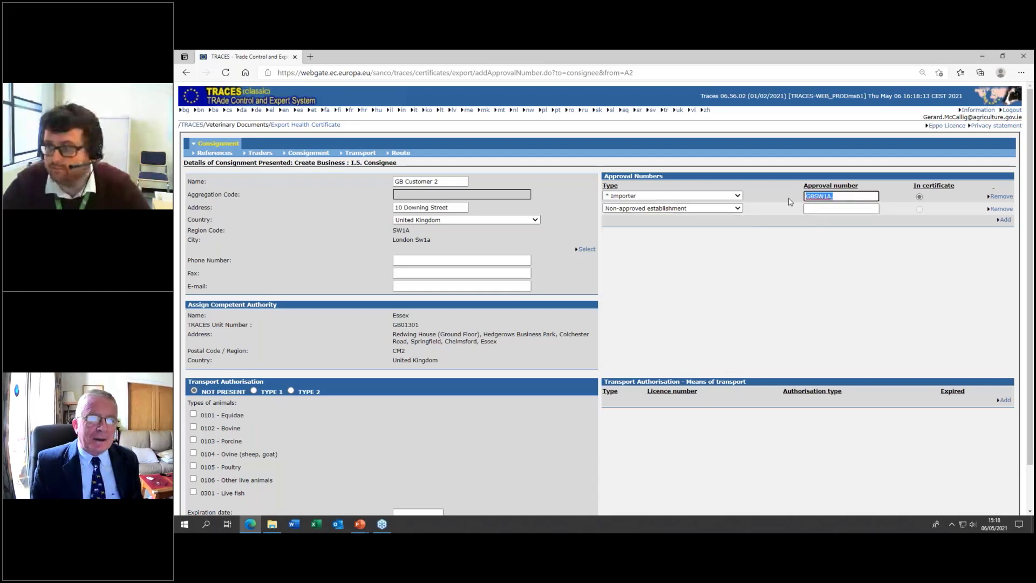
pyautogui.click(840, 207)
pyautogui.hotkey('ctrl', 'v')
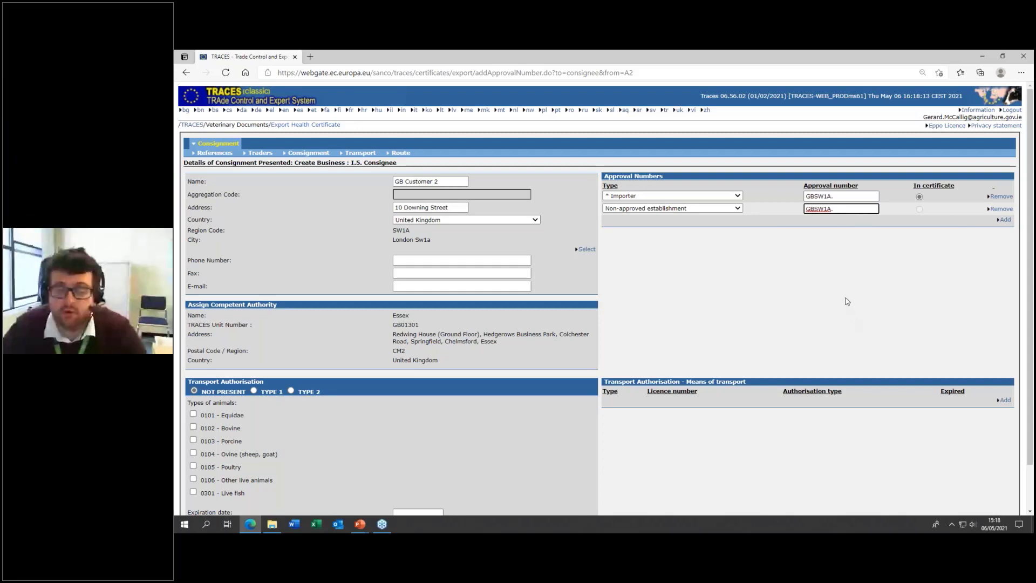
pyautogui.scroll(-1, 846, 301)
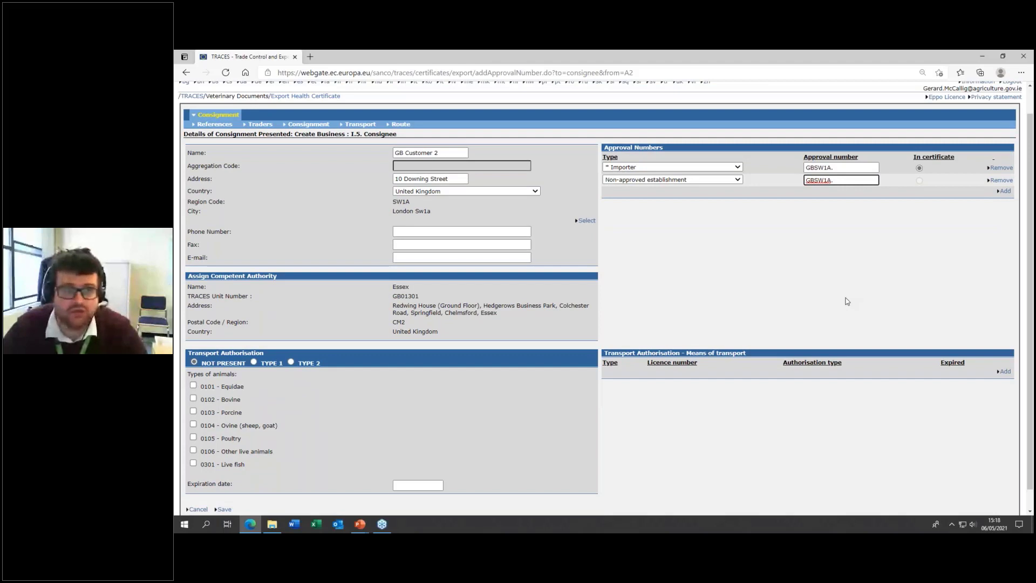
pyautogui.scroll(-1, 846, 301)
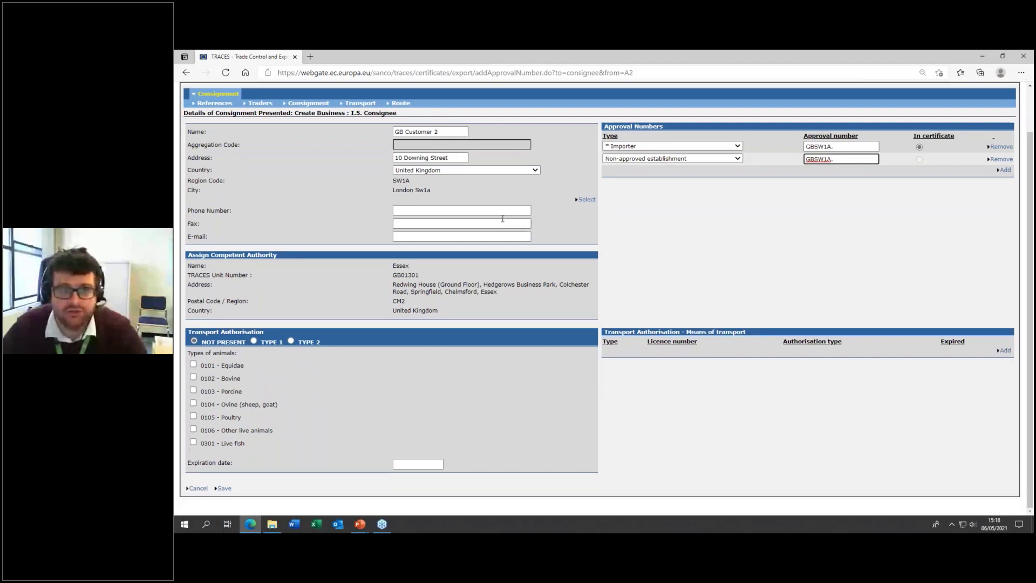
pyautogui.click(231, 489)
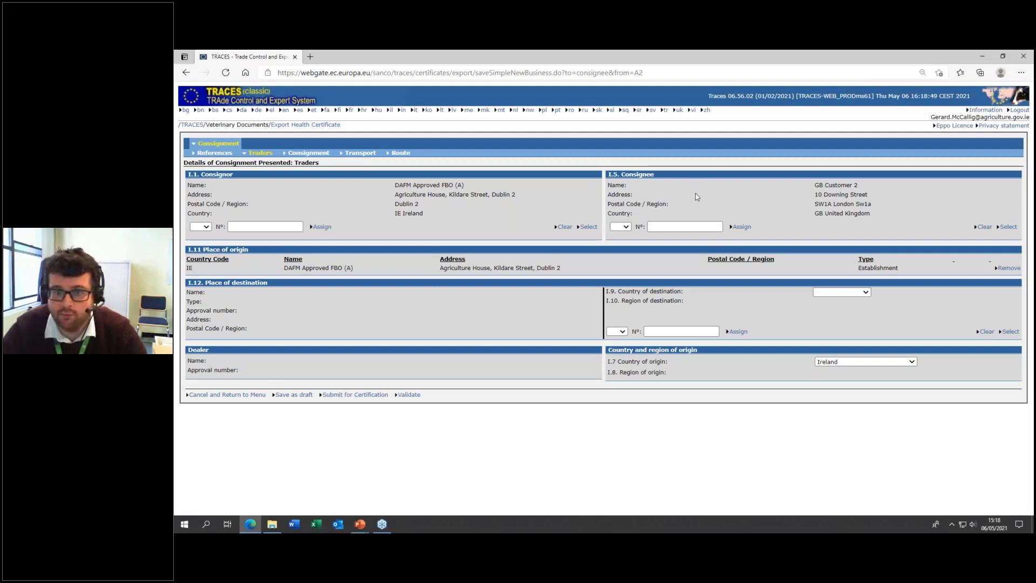
# - Enter country code GB and number "GBSW1A." in the consignee lookup
pyautogui.click(649, 224)
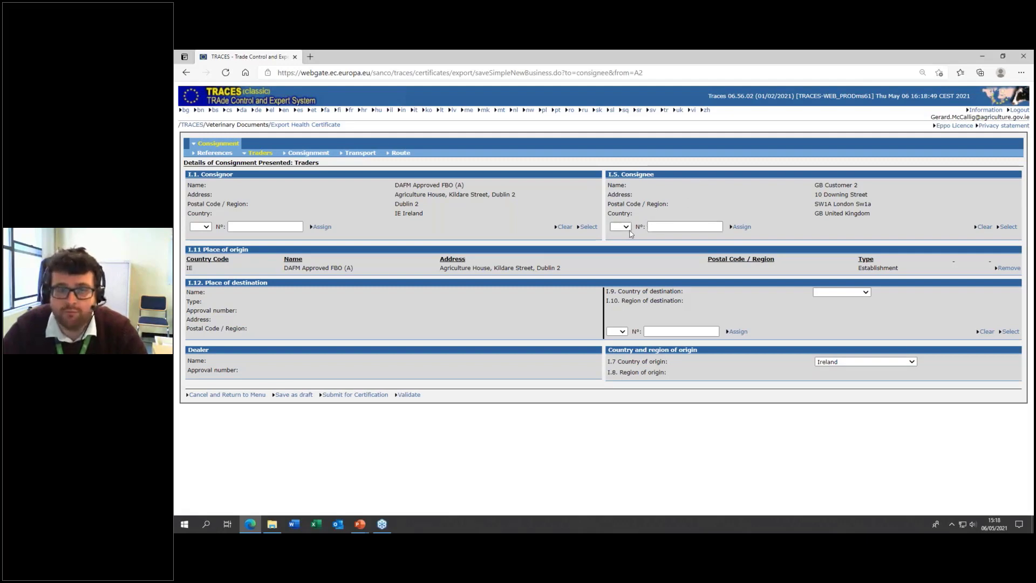
pyautogui.click(626, 229)
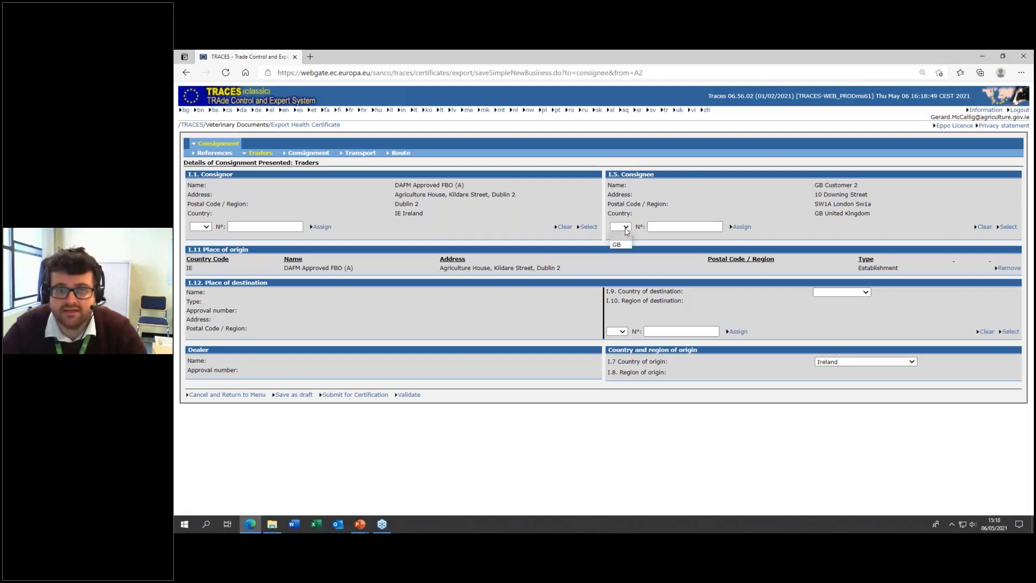
pyautogui.click(618, 245)
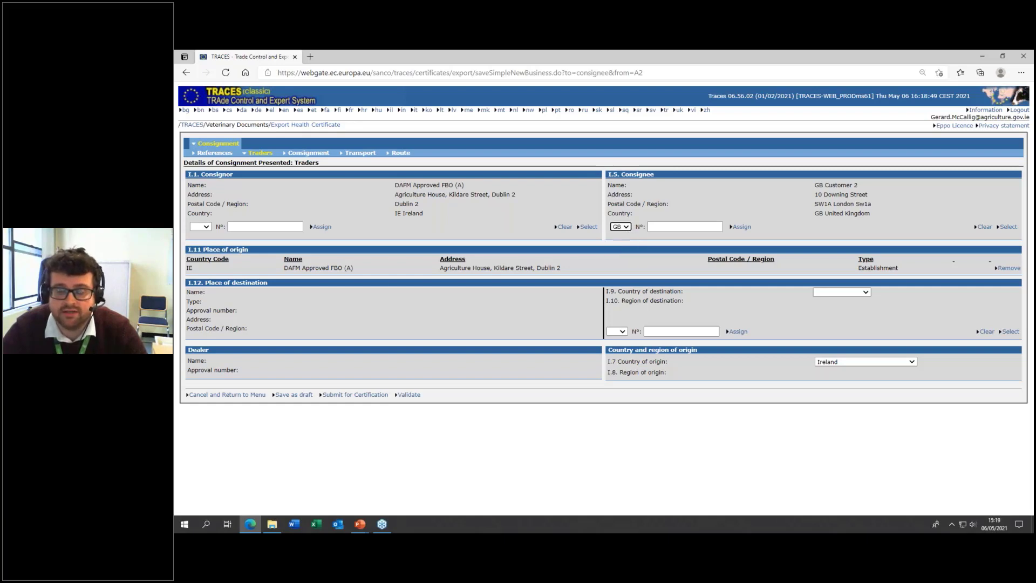
pyautogui.click(711, 225)
pyautogui.write('GBSW1A')
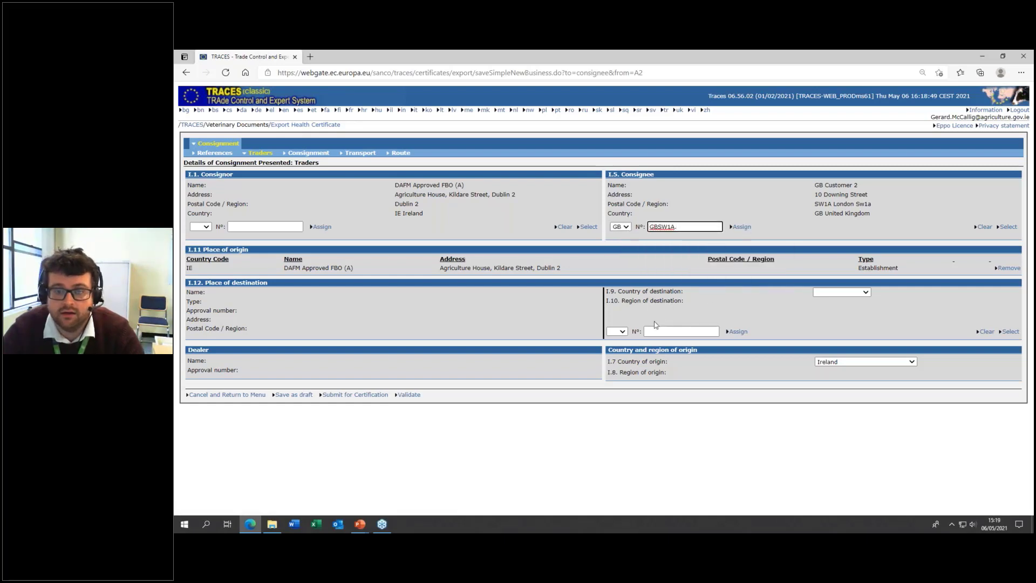
# - Set the country of destination to United Kingdom
pyautogui.click(862, 292)
pyautogui.click(837, 310)
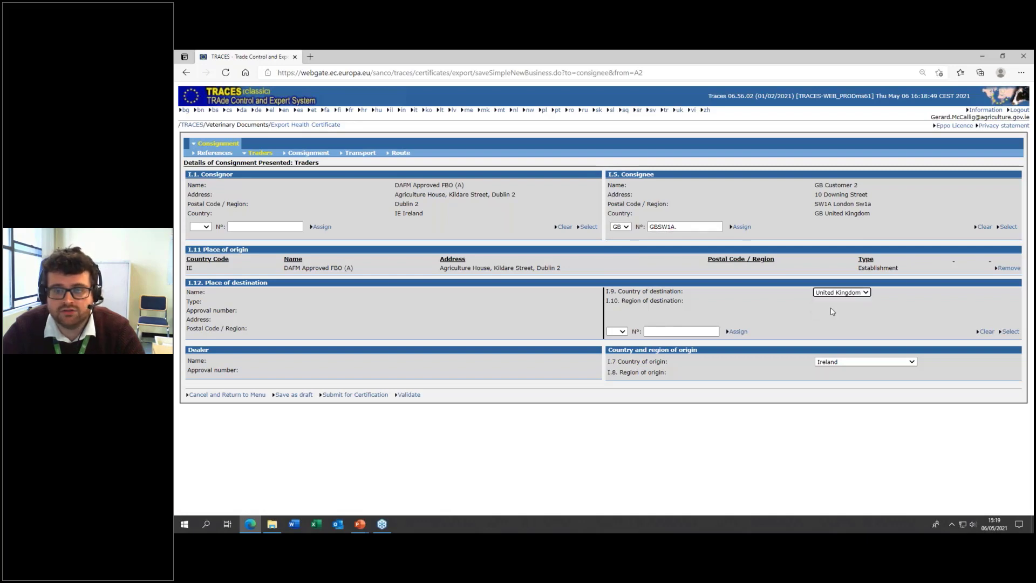
# - Try to find the place of destination by country code GB and number "GBSW1A.", then open and cancel a new non-member-state business
pyautogui.click(623, 335)
pyautogui.click(618, 348)
pyautogui.click(681, 331)
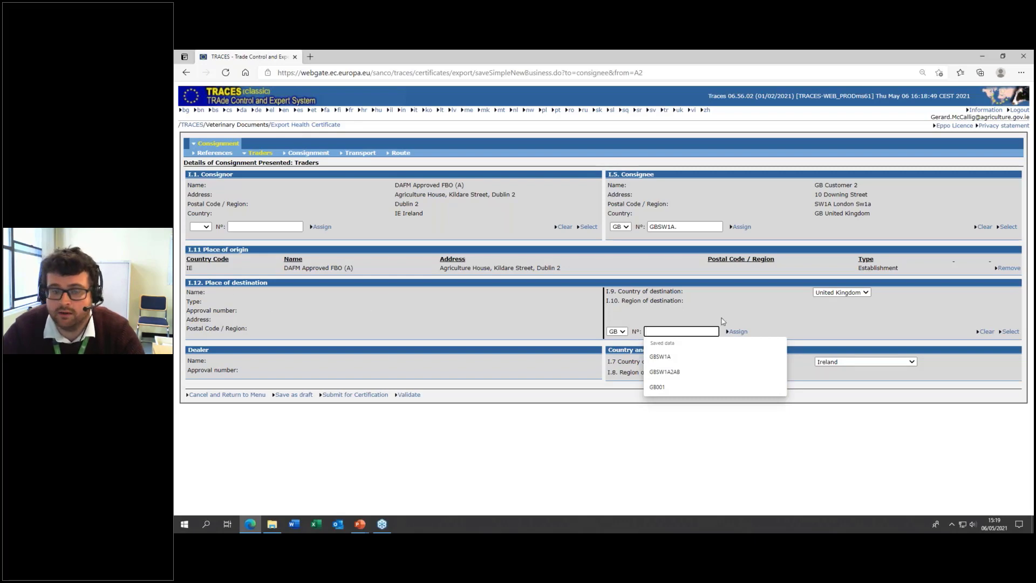
pyautogui.hotkey('ctrl', 'v')
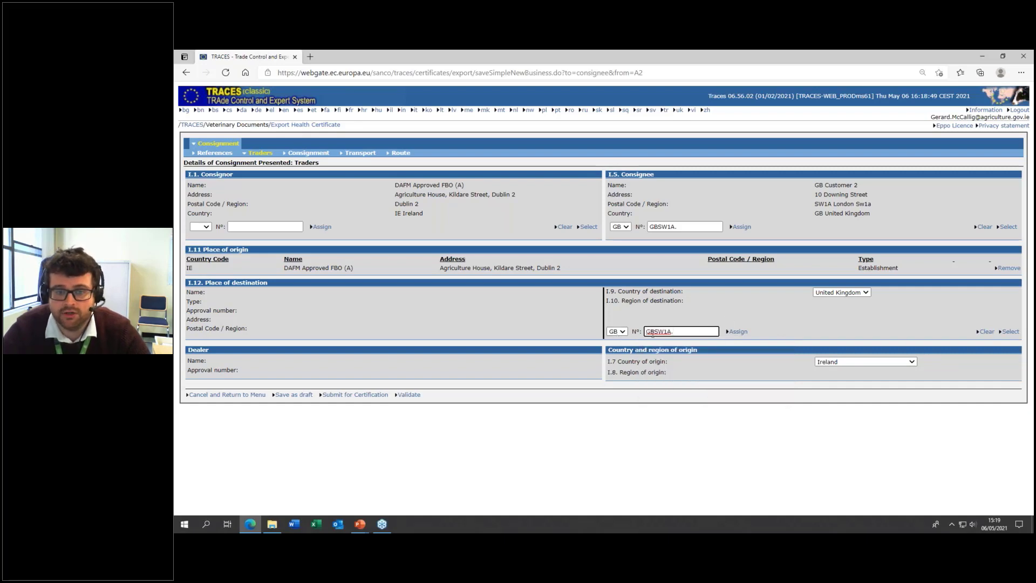
pyautogui.click(736, 331)
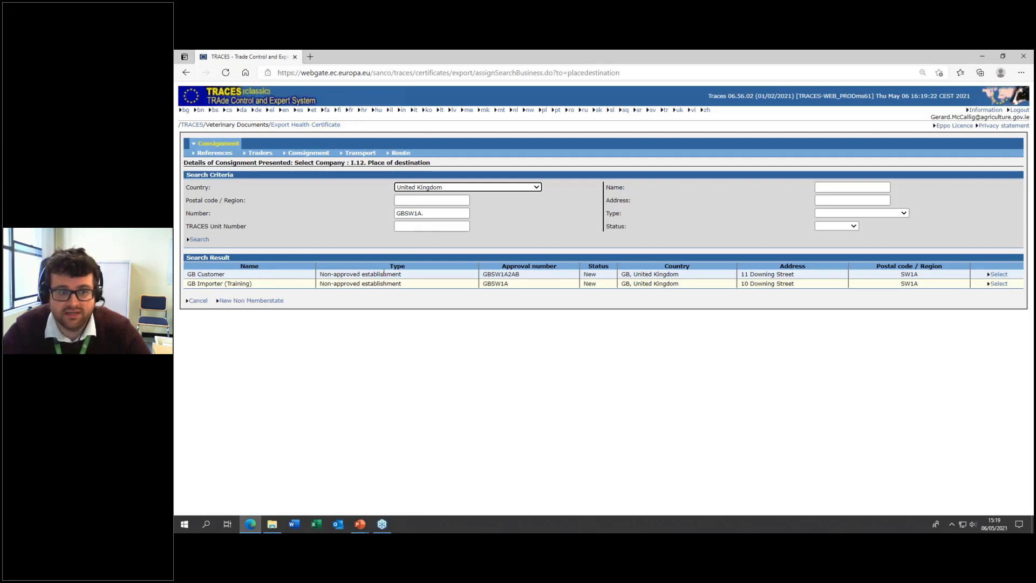
pyautogui.click(276, 301)
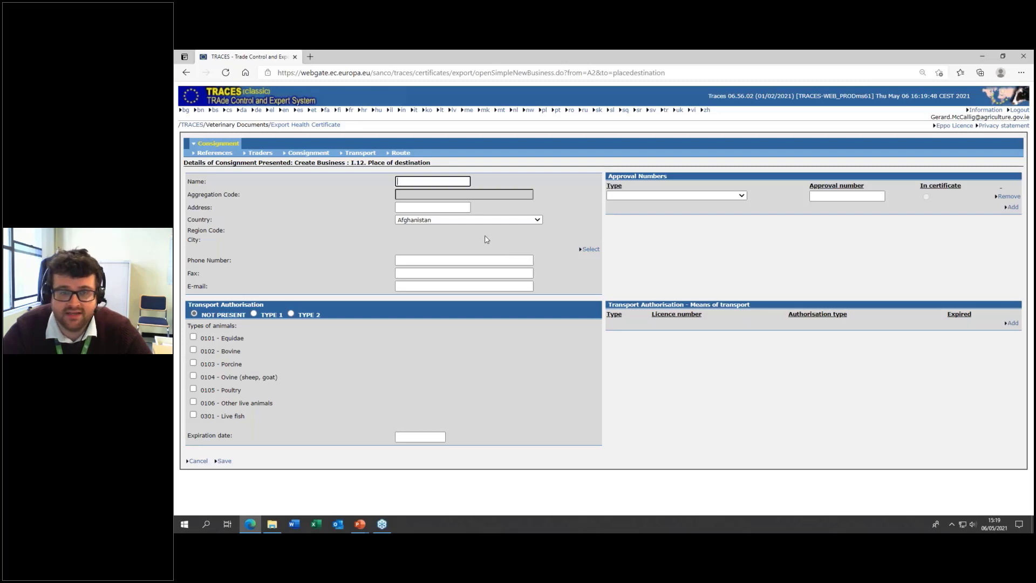
pyautogui.click(197, 461)
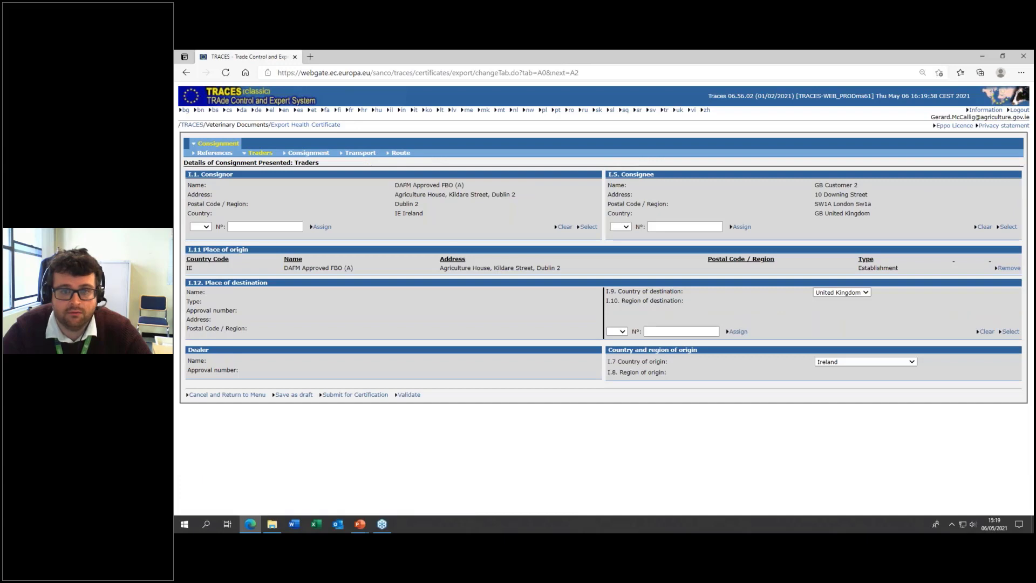
# - Look up the place of destination by country code GB and number GBSW1A, and assign the GB Customer entry with approval number GBSW1A2AB
pyautogui.click(623, 332)
pyautogui.click(618, 351)
pyautogui.click(652, 331)
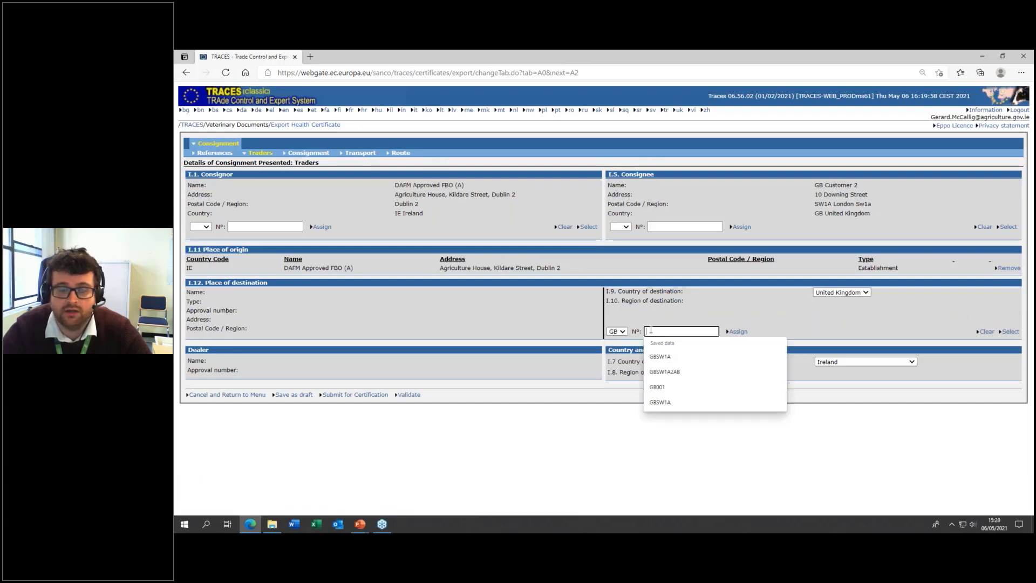
pyautogui.click(685, 356)
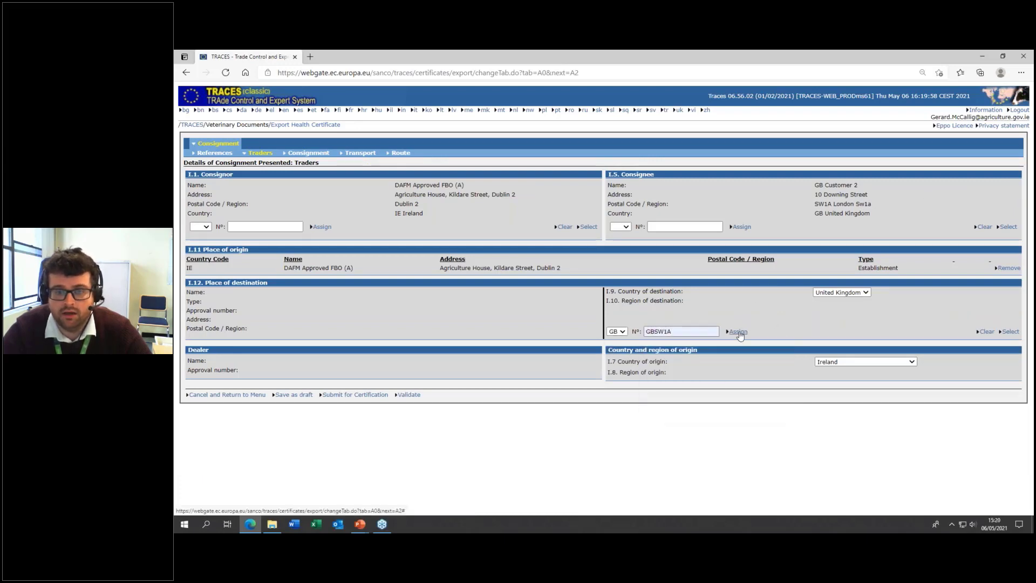
pyautogui.click(738, 332)
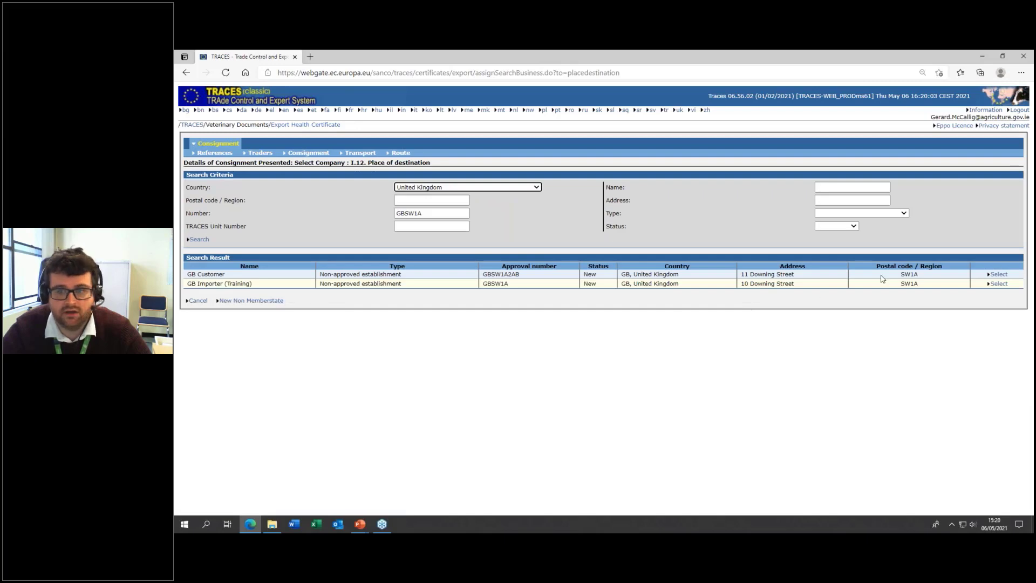
pyautogui.click(997, 274)
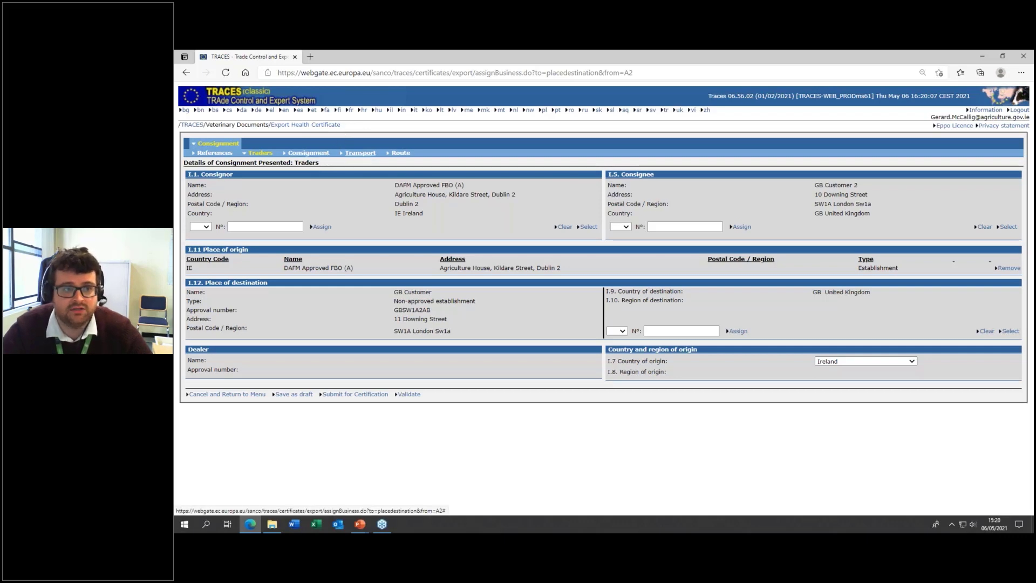
# - In the transport details, try assigning the transporter by country code IE and number IE777777, and clear the assignment
pyautogui.click(348, 155)
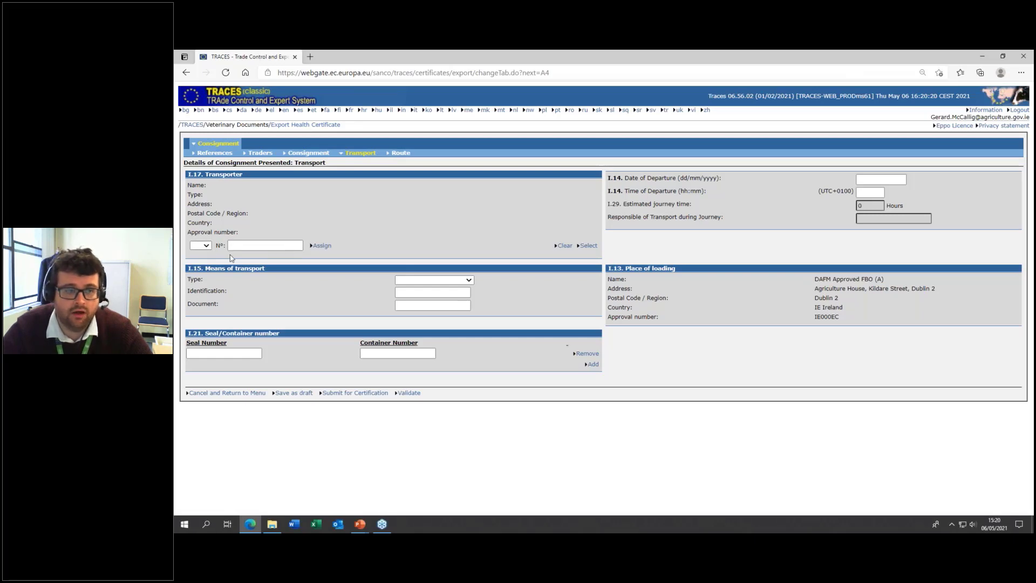
pyautogui.click(205, 246)
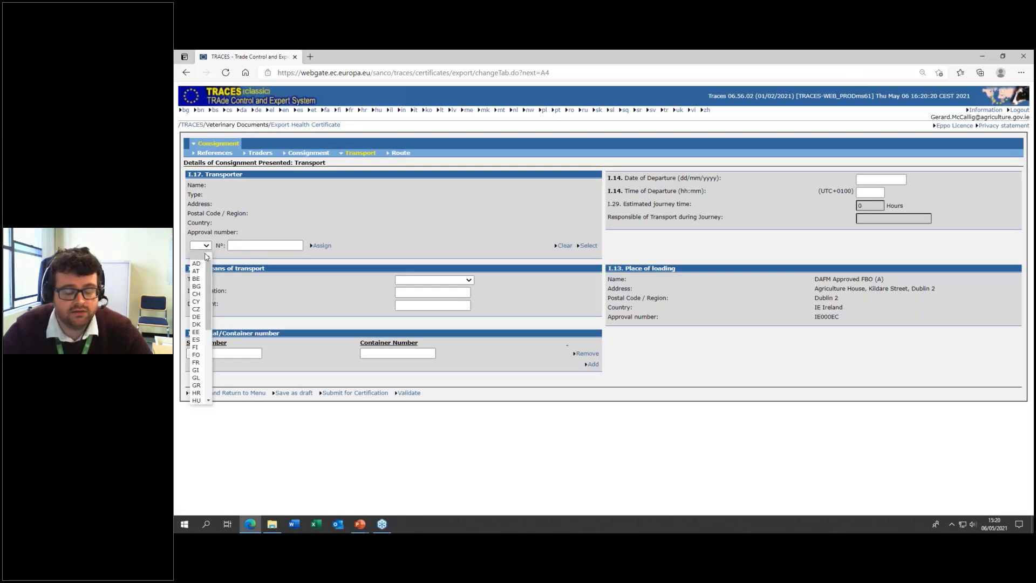
pyautogui.press('i')
pyautogui.press('e')
pyautogui.click(250, 243)
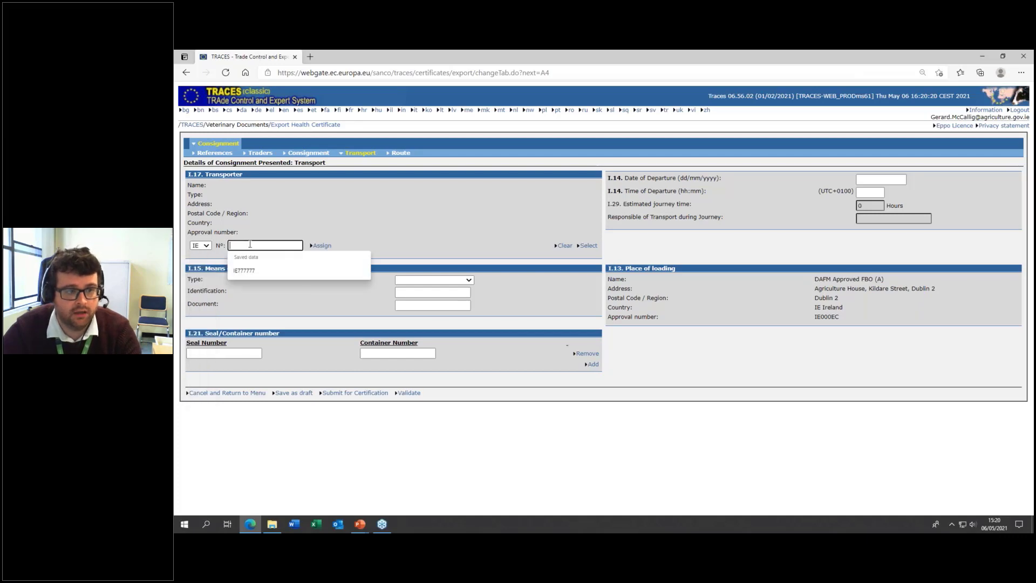
pyautogui.click(244, 270)
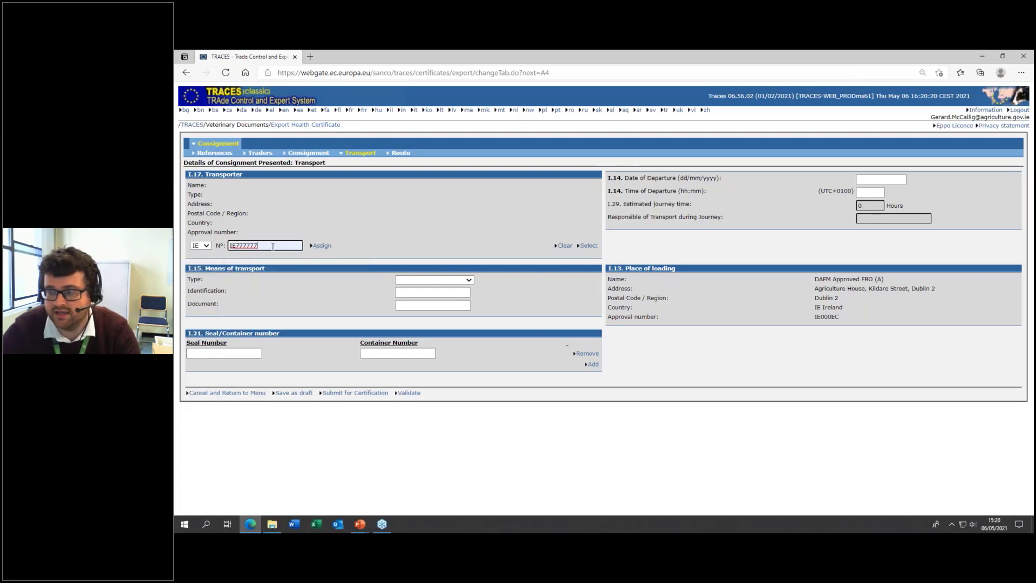
pyautogui.click(322, 246)
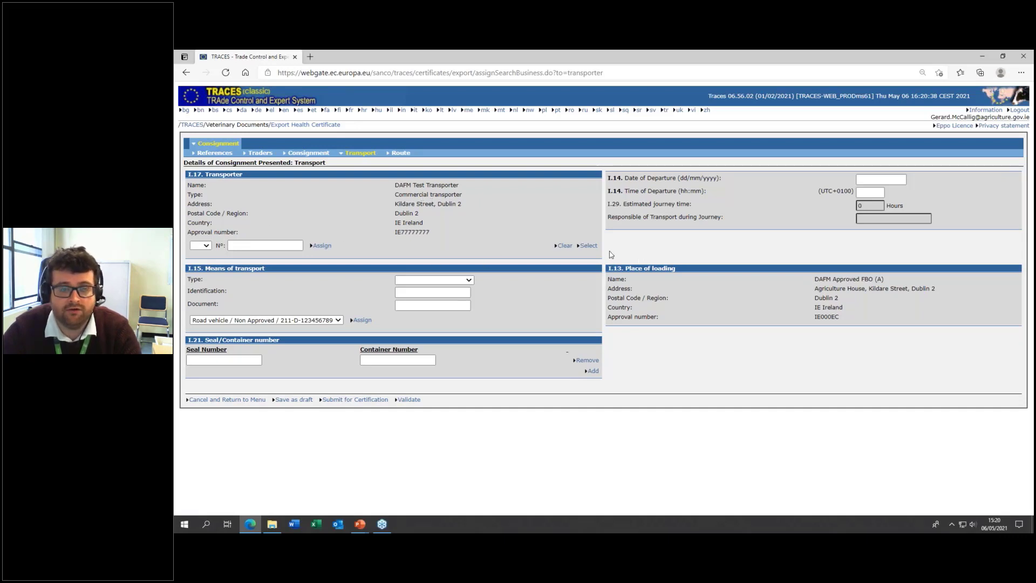
pyautogui.click(564, 246)
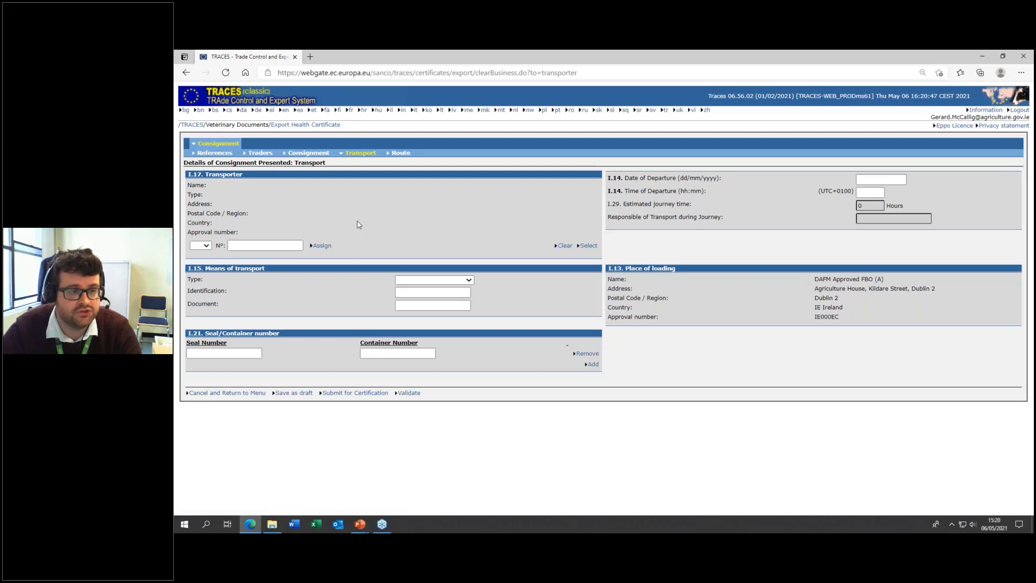
# - Open the company selection for the transporter and set the search country to Ireland
pyautogui.click(596, 247)
pyautogui.click(516, 187)
pyautogui.click(518, 187)
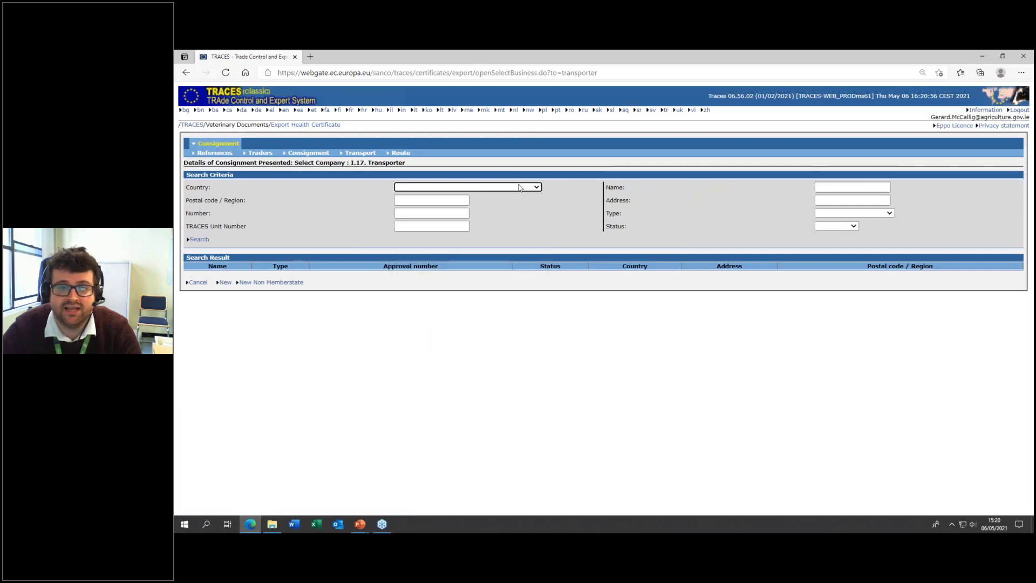
pyautogui.click(519, 187)
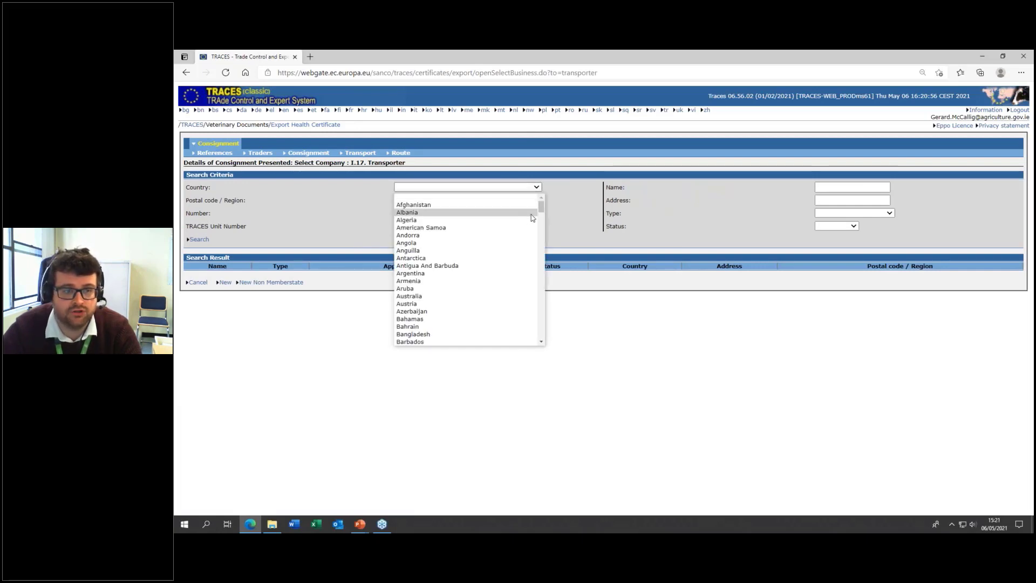
pyautogui.moveTo(541, 206); pyautogui.dragTo(541, 259)
pyautogui.click(444, 303)
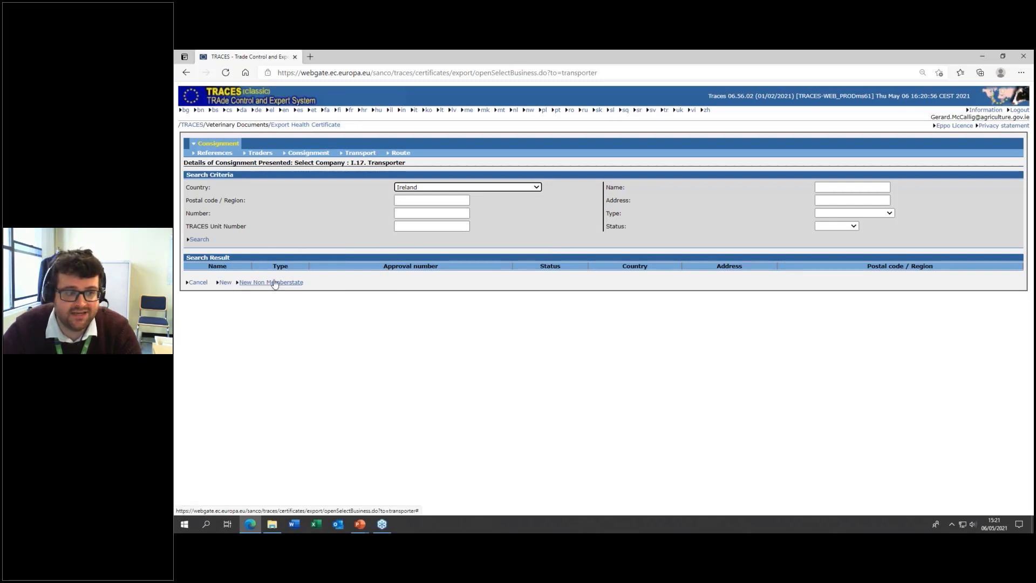
# - Open a new member-state transporter business, set its country to Ireland, and cancel the form without saving
pyautogui.click(225, 284)
pyautogui.click(226, 284)
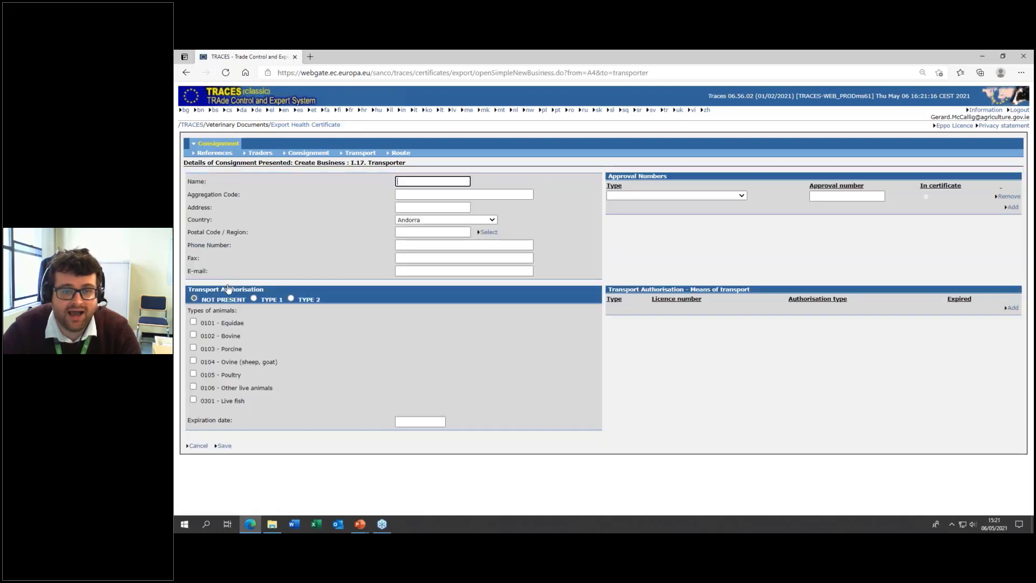
pyautogui.click(409, 219)
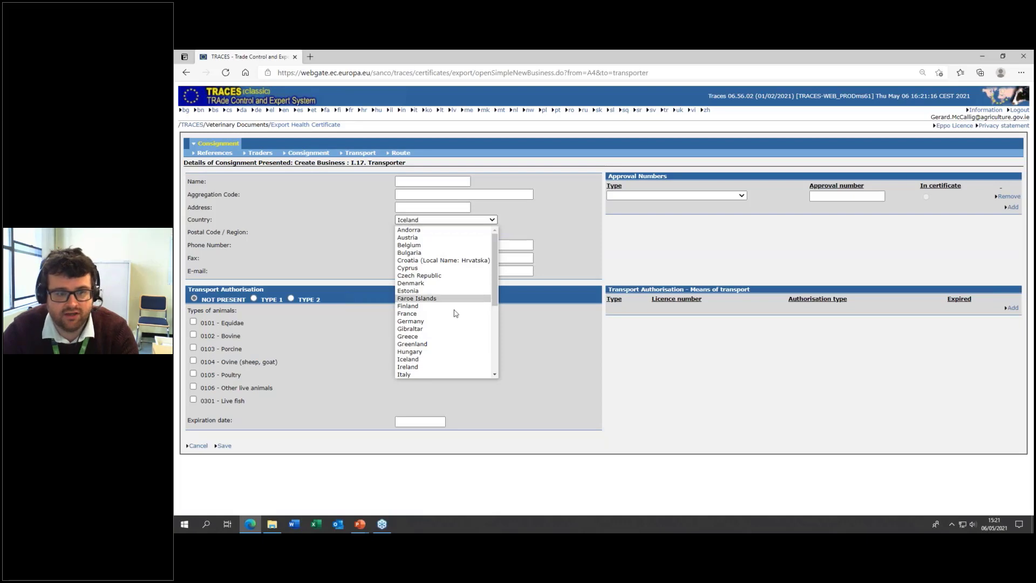
pyautogui.click(409, 367)
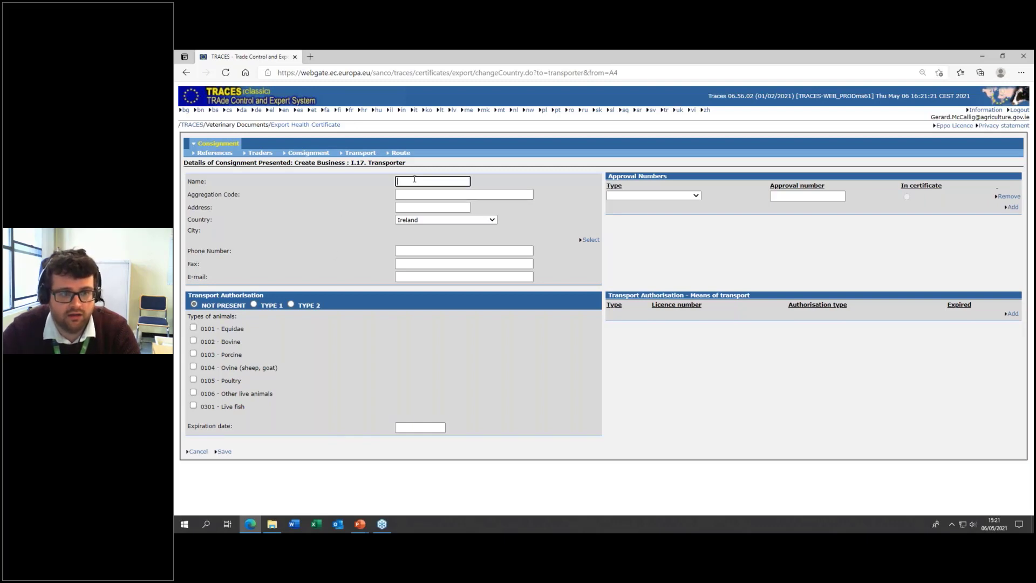
pyautogui.click(195, 453)
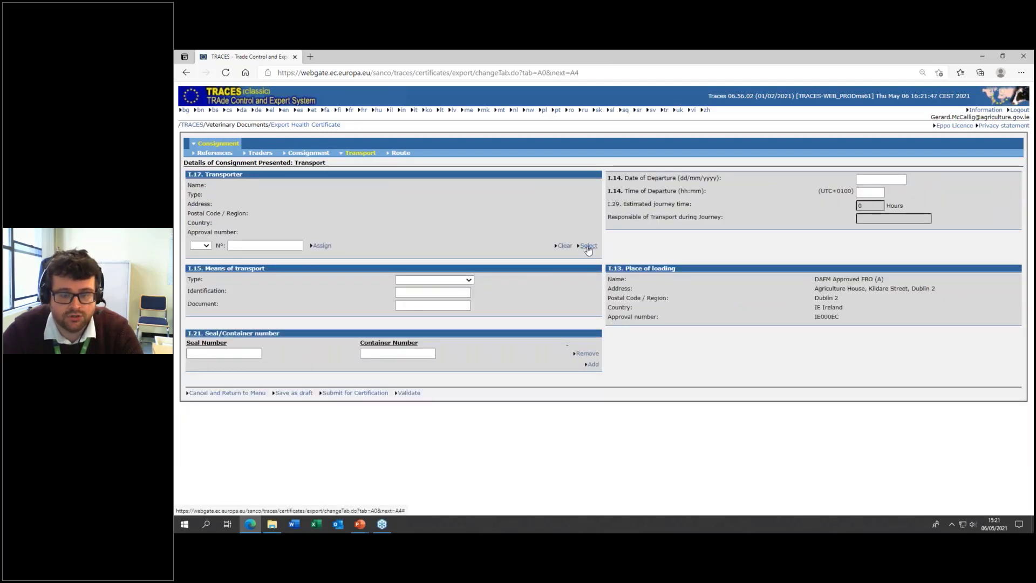
# - Reopen the transporter selection, open a new non-member-state business form, and cancel it
pyautogui.click(588, 246)
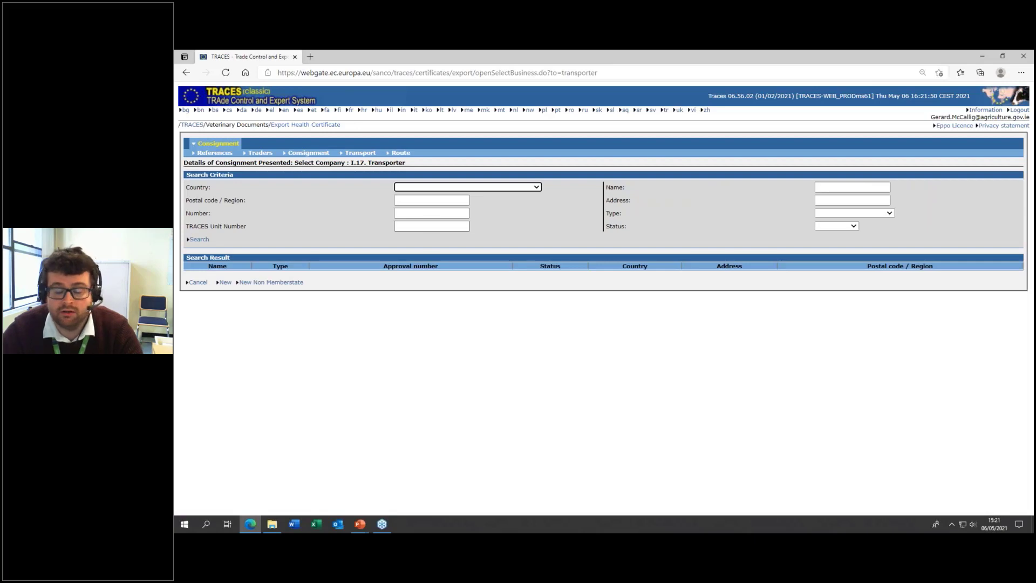
pyautogui.click(283, 285)
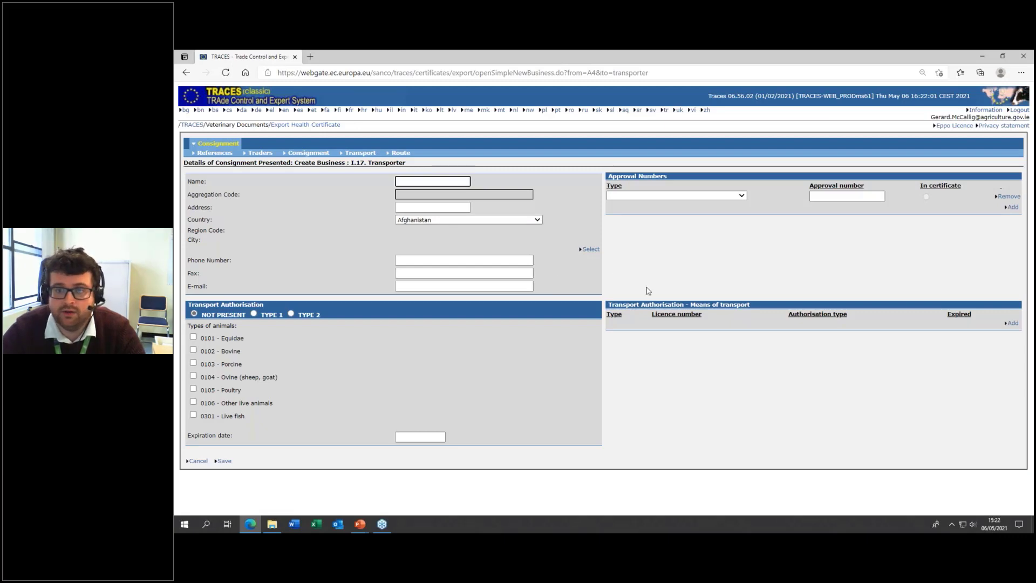
pyautogui.click(199, 465)
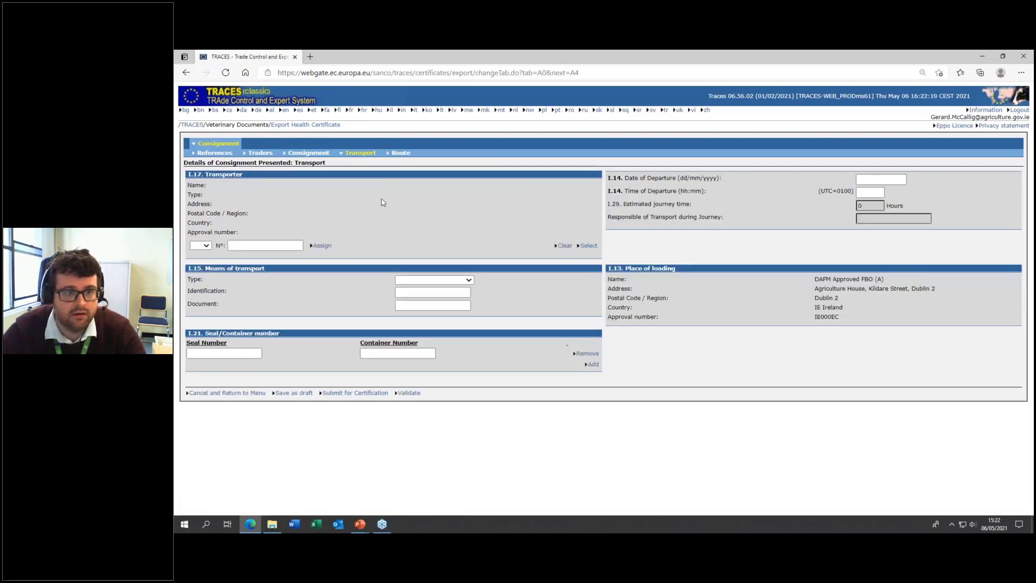
# - Assign the transporter by country code IE and number IE777777
pyautogui.click(200, 245)
pyautogui.scroll(-5, 200, 302)
pyautogui.click(198, 271)
pyautogui.click(243, 246)
pyautogui.click(256, 271)
pyautogui.click(321, 246)
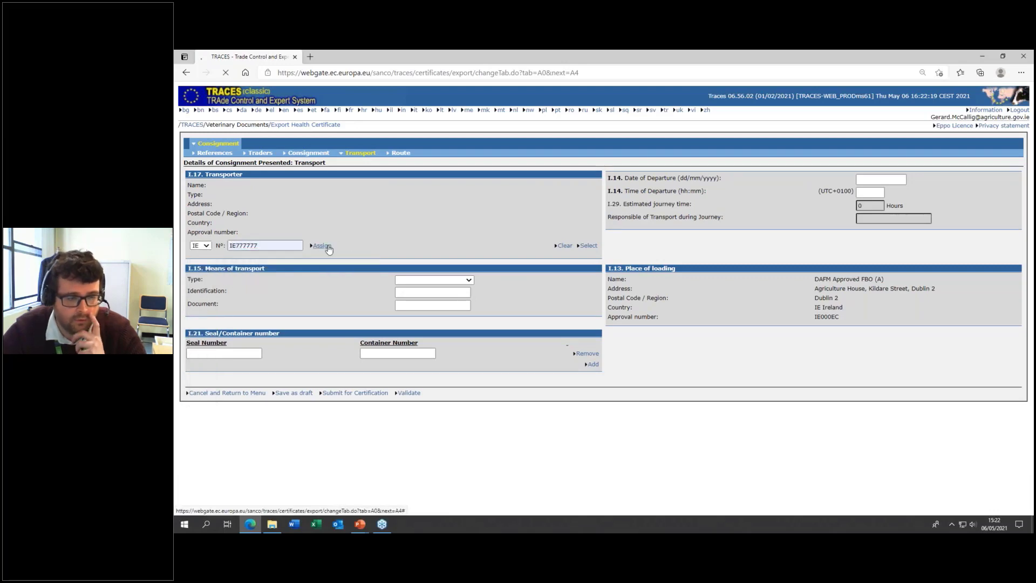
# - Open the import tool for the identification of the commodities, and download and open its CSV template in Excel
pyautogui.click(317, 157)
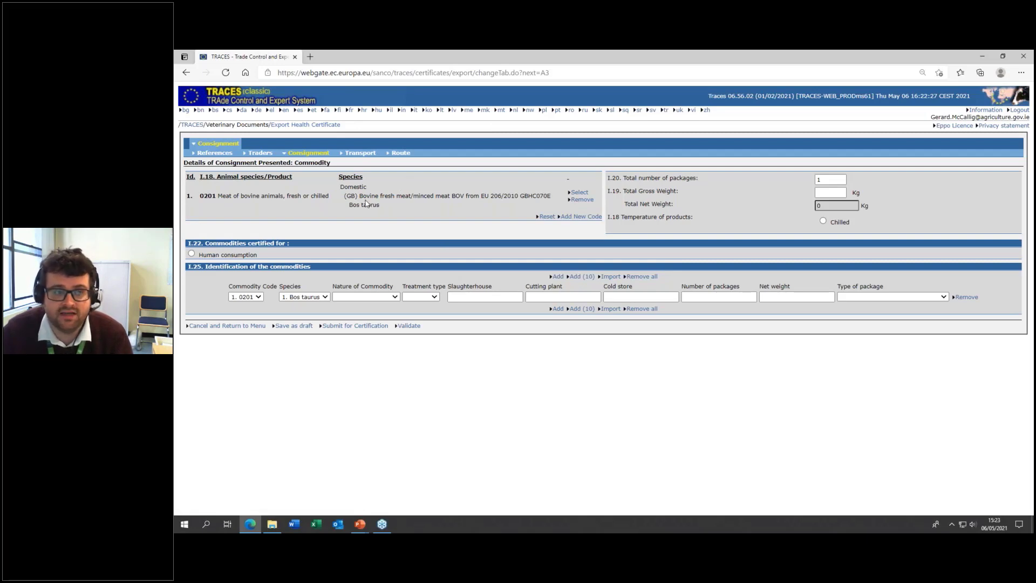
pyautogui.click(609, 277)
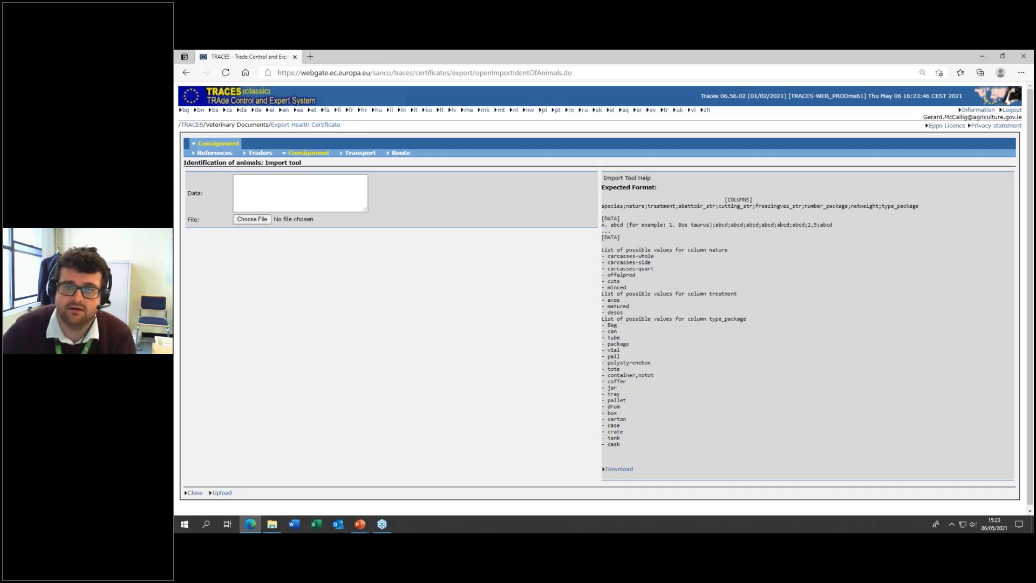
pyautogui.click(619, 472)
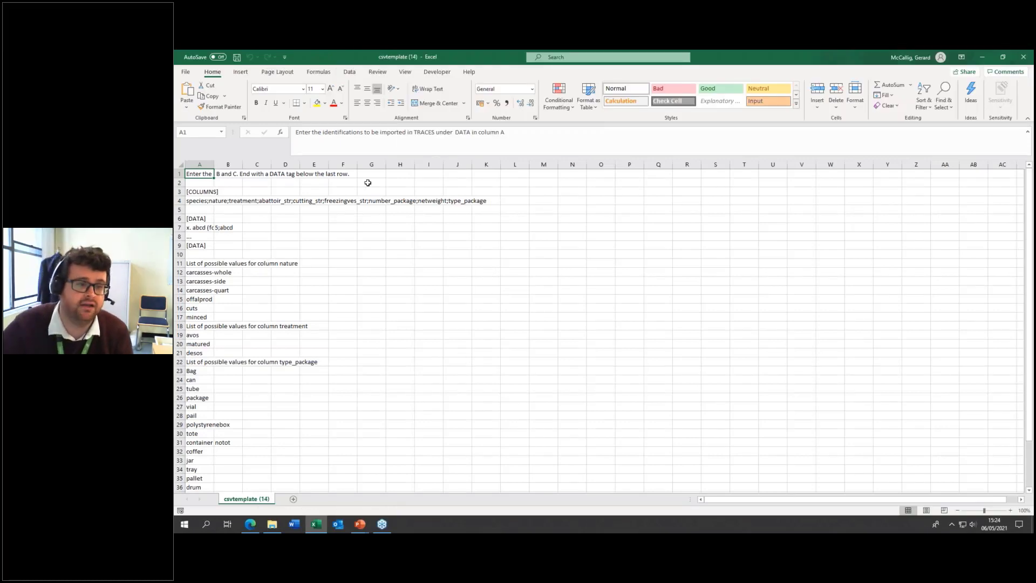
# - Widen column A of the CSV template to fit its text and delete rows 1 and 2 above the [COLUMNS] tag
pyautogui.doubleClick(213, 165)
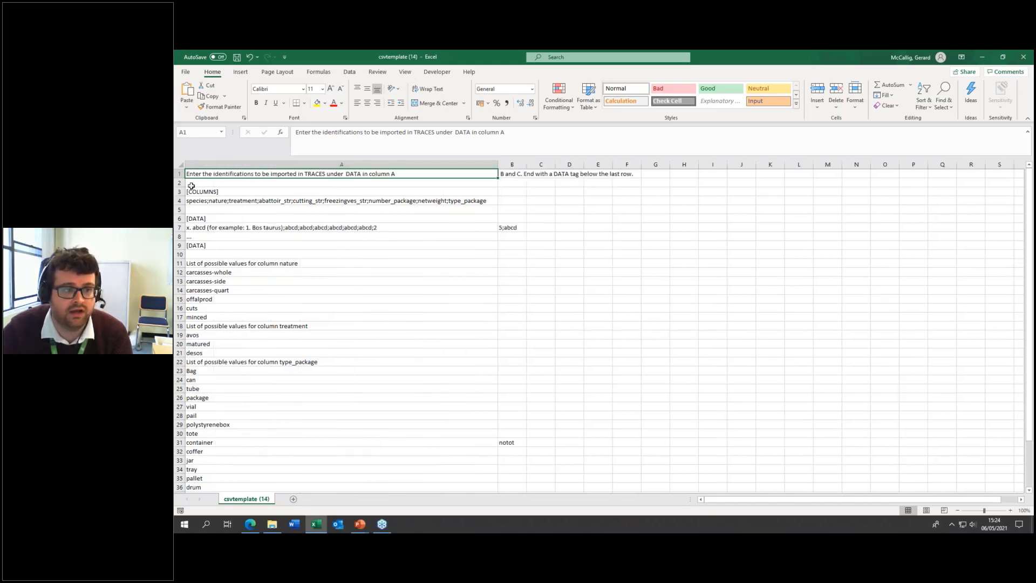
pyautogui.click(179, 174)
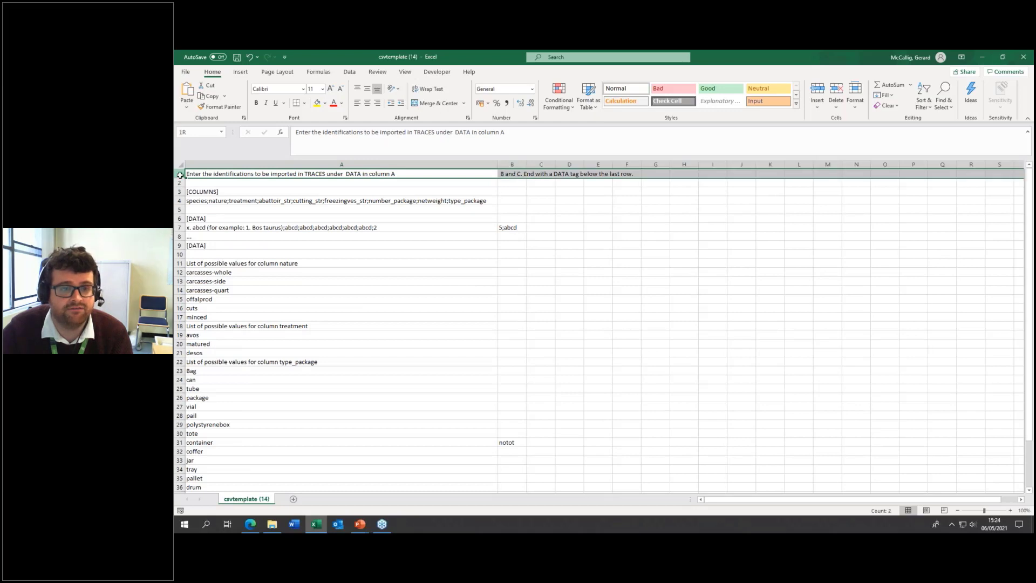
pyautogui.moveTo(179, 174); pyautogui.dragTo(179, 184)
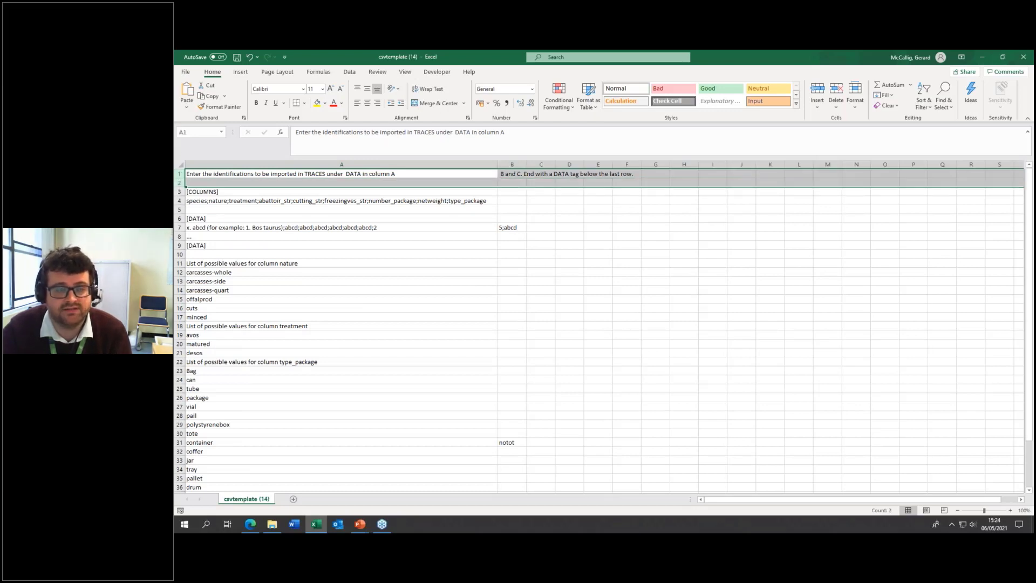
pyautogui.rightClick(180, 184)
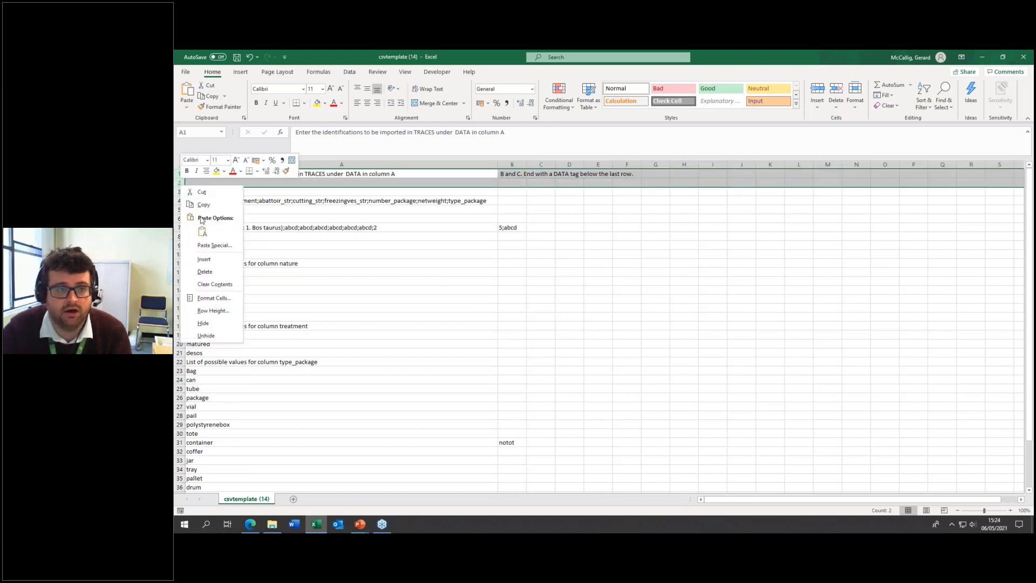
pyautogui.click(204, 272)
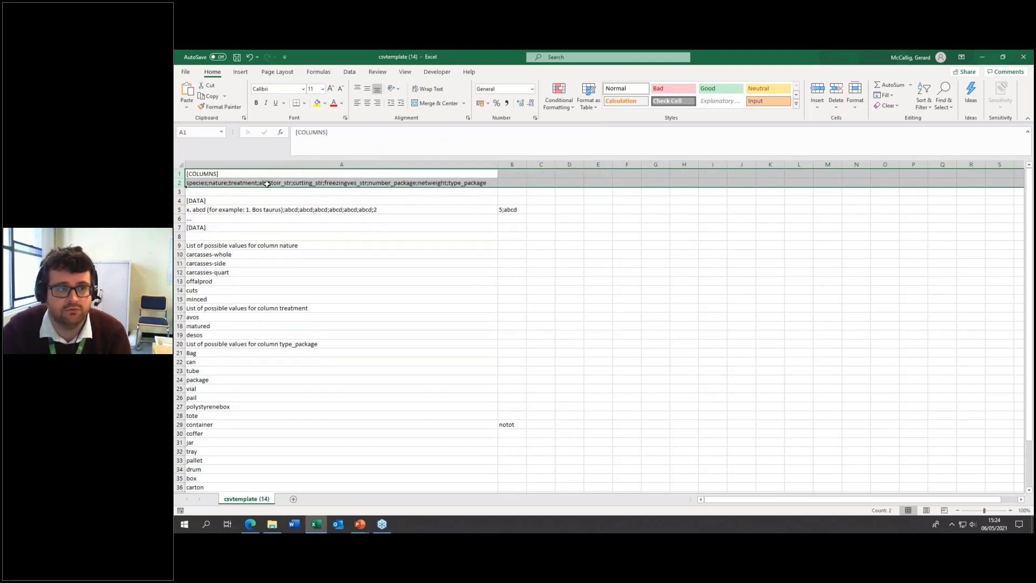
# - Split the field names in cell A2 into separate columns with Text to Columns using the semicolon delimiter, and autofit columns A to I
pyautogui.rightClick(269, 184)
pyautogui.click(350, 71)
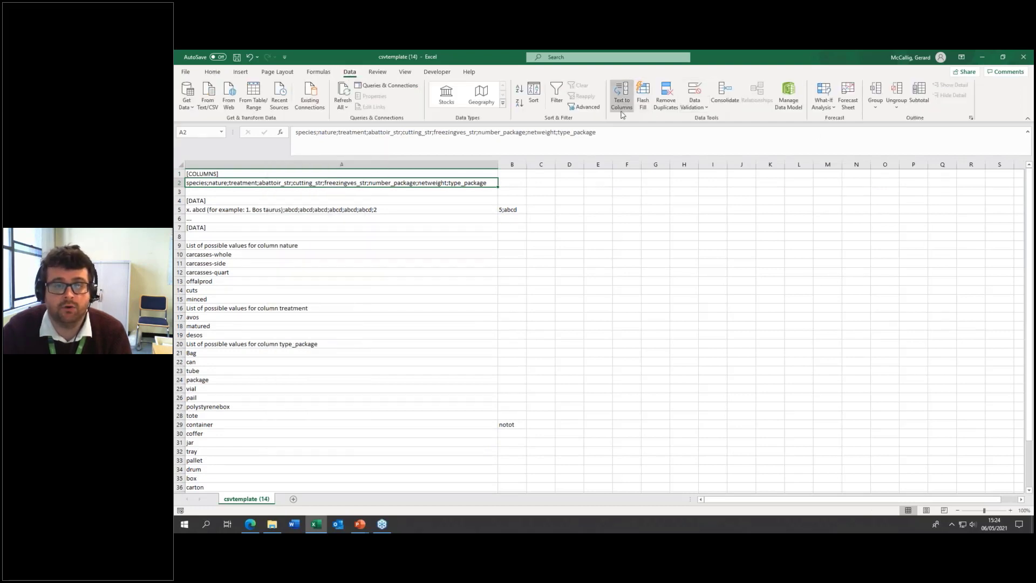
pyautogui.click(621, 97)
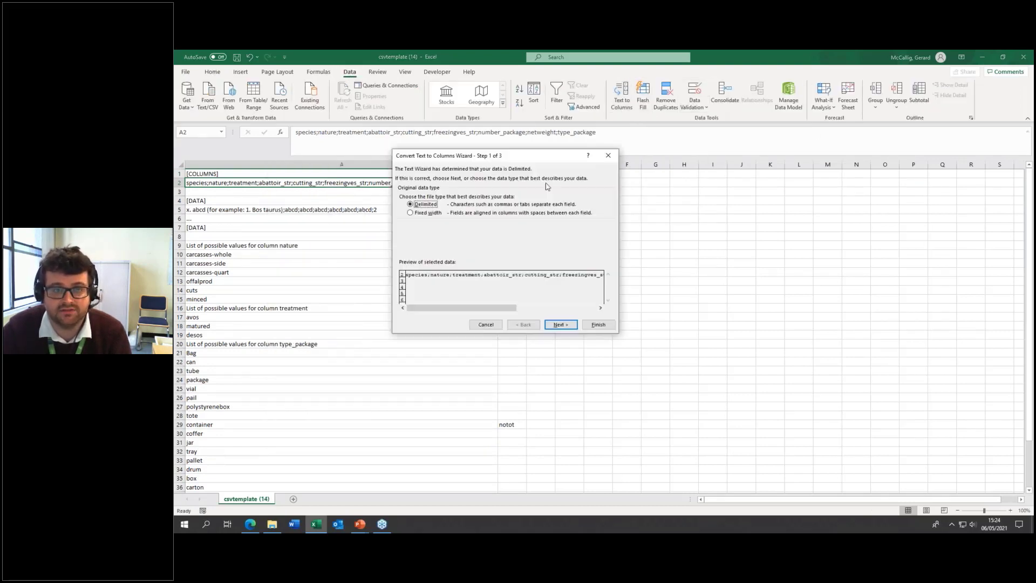
pyautogui.click(558, 325)
pyautogui.click(415, 212)
pyautogui.click(414, 203)
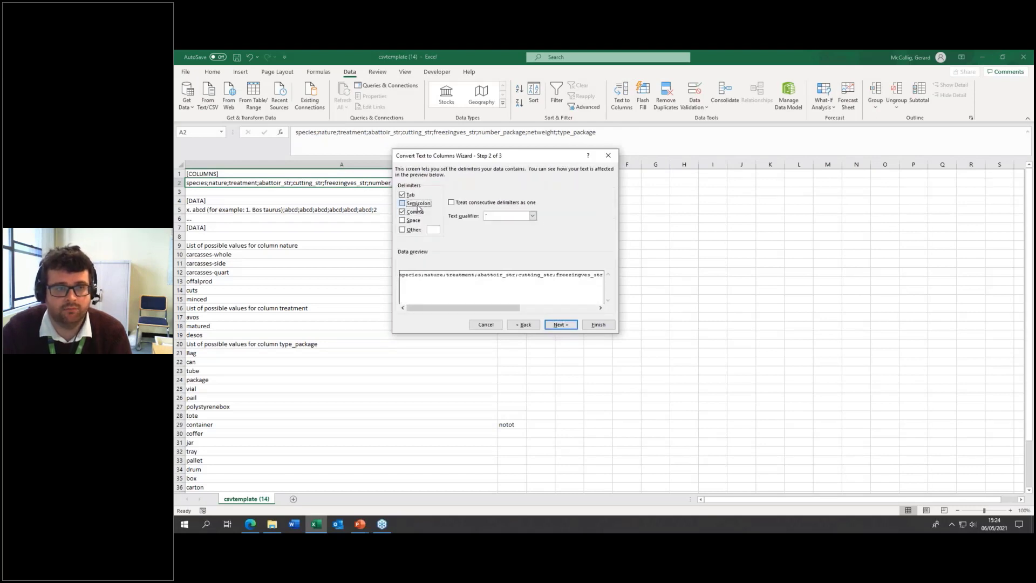
pyautogui.click(598, 324)
pyautogui.moveTo(485, 164); pyautogui.dragTo(728, 166)
pyautogui.doubleClick(727, 166)
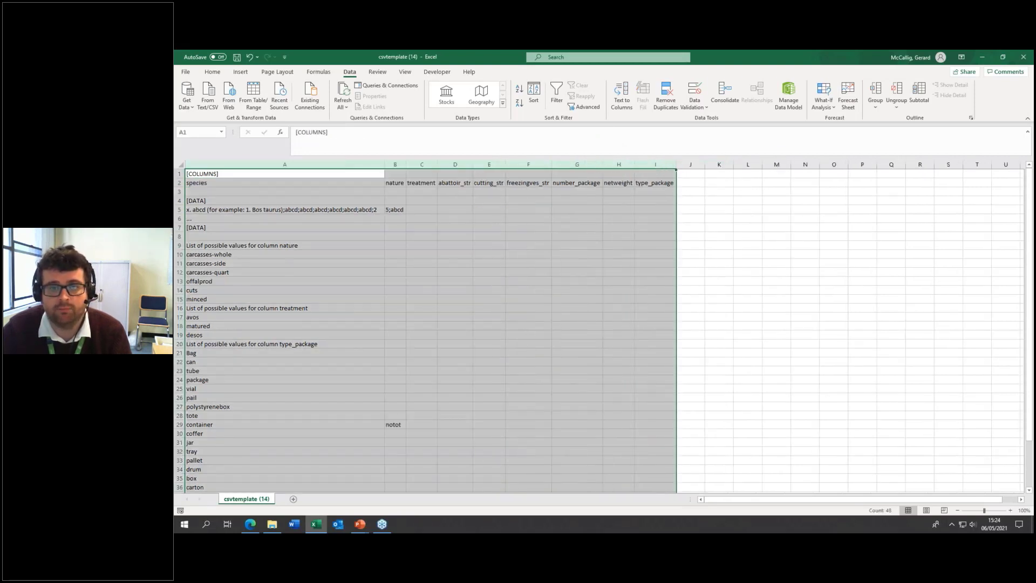
pyautogui.click(694, 270)
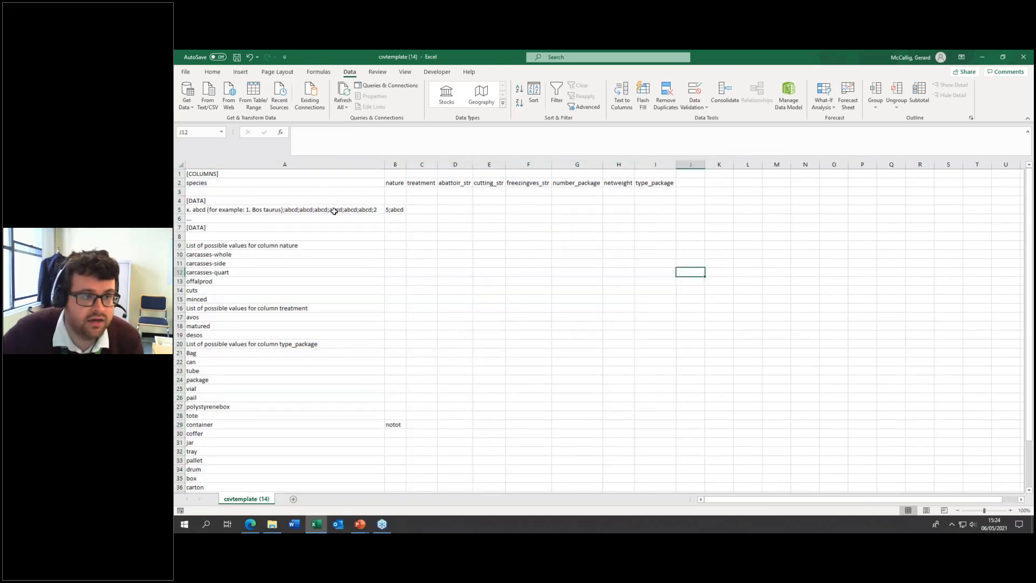
# - Examine the template's example data row between the [DATA] tags and the list of possible values for nature
pyautogui.moveTo(331, 211); pyautogui.dragTo(387, 218)
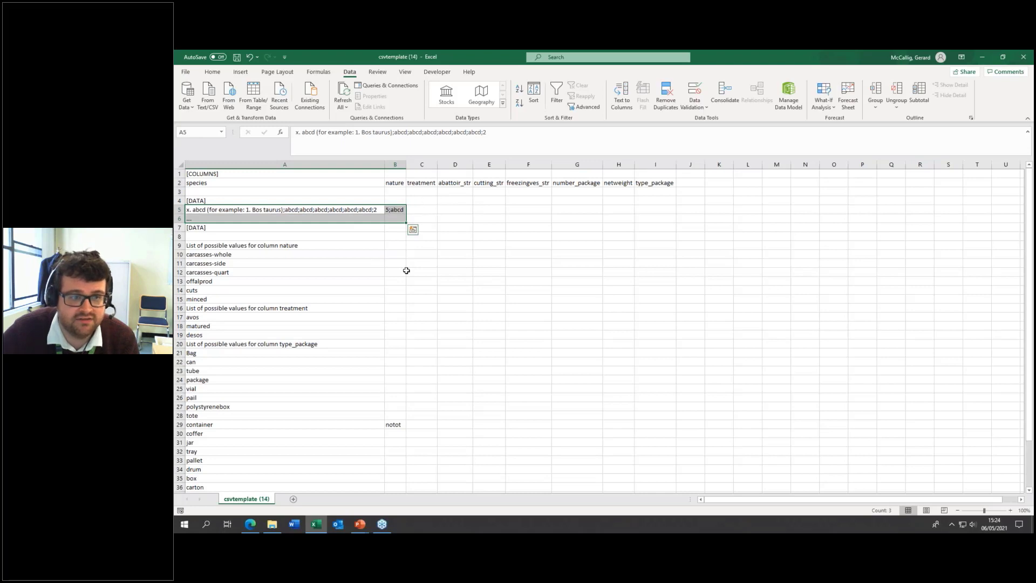
pyautogui.click(305, 258)
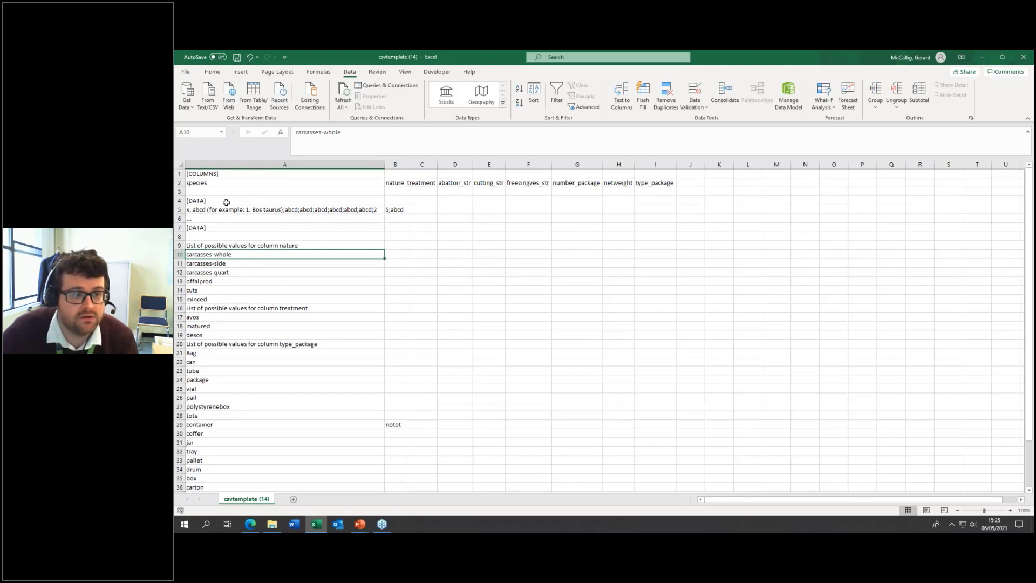
pyautogui.click(263, 211)
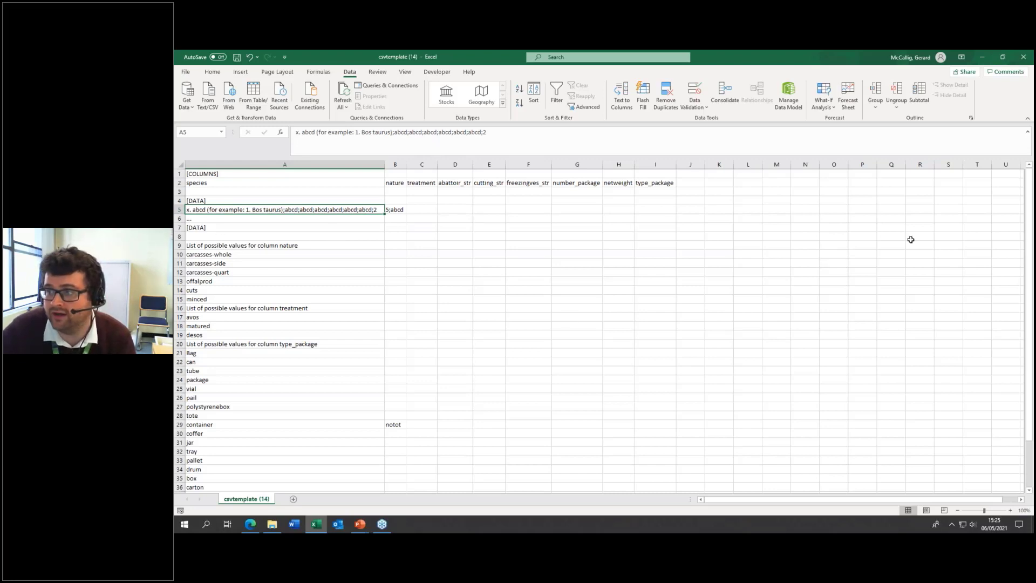
# - Open the prepared IBX0001 spreadsheet and autofit its columns to inspect the commodity rows
pyautogui.click(272, 523)
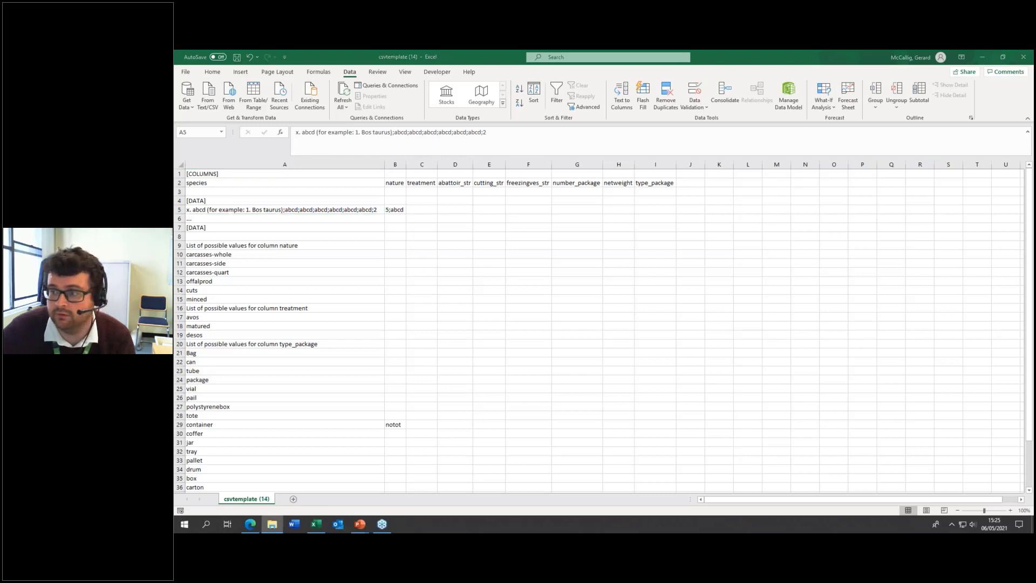
pyautogui.click(335, 255)
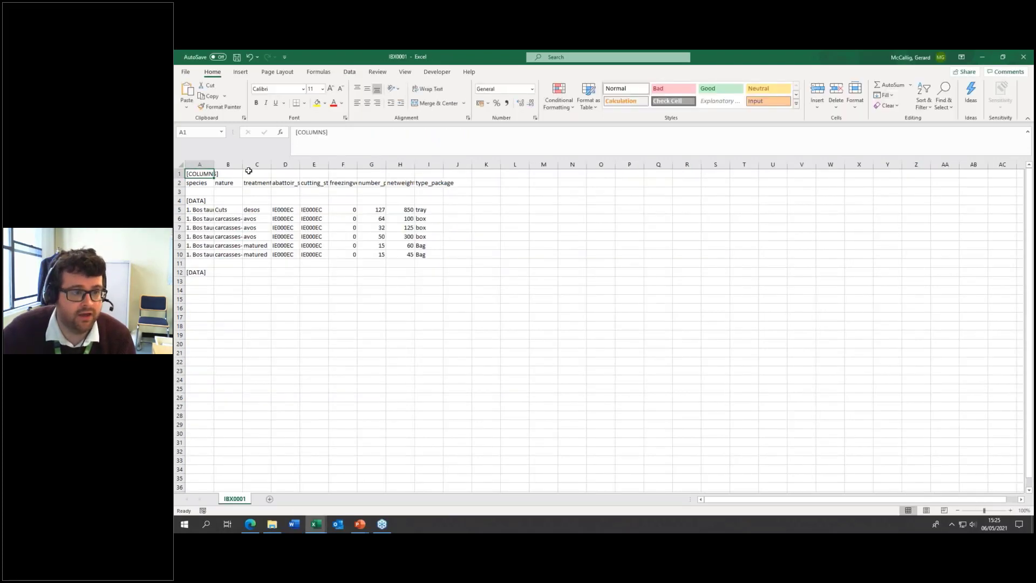
pyautogui.moveTo(200, 164); pyautogui.dragTo(227, 165)
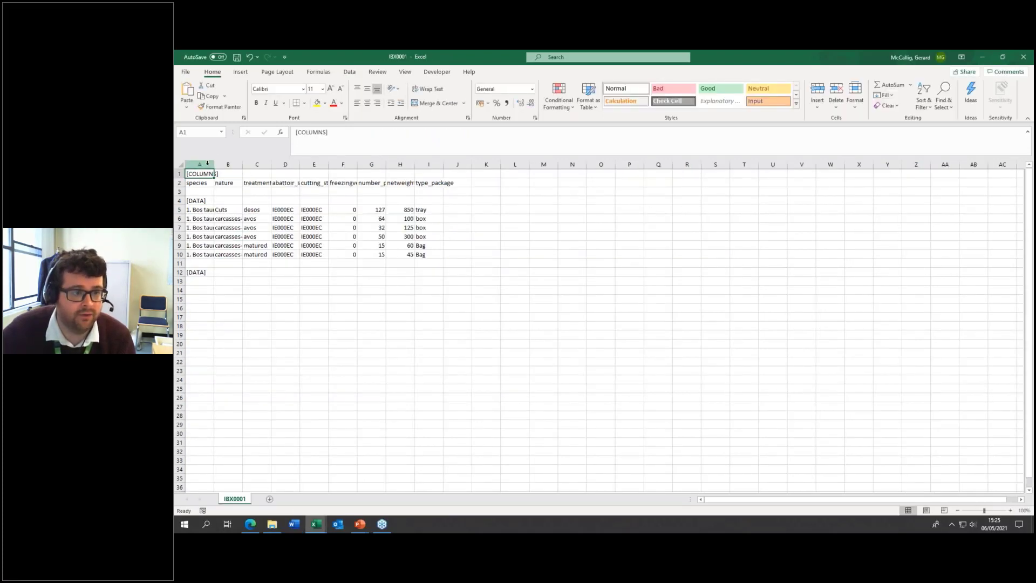
pyautogui.moveTo(363, 172); pyautogui.dragTo(440, 171)
pyautogui.doubleClick(443, 165)
pyautogui.click(641, 300)
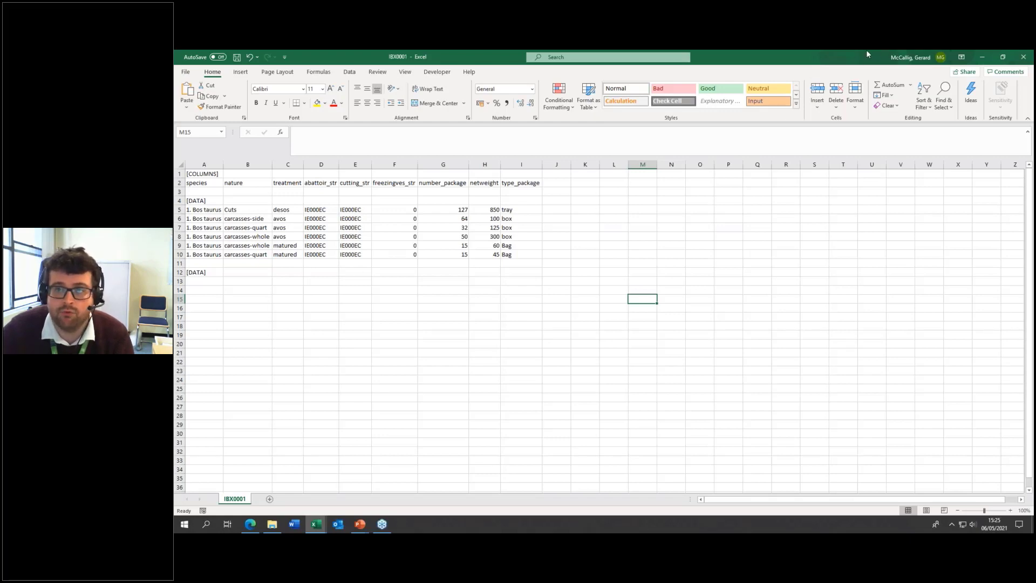
# - Close the IBX0001 and csvtemplate spreadsheets without saving changes, returning to the TRACES import tool
pyautogui.click(1029, 54)
pyautogui.click(603, 297)
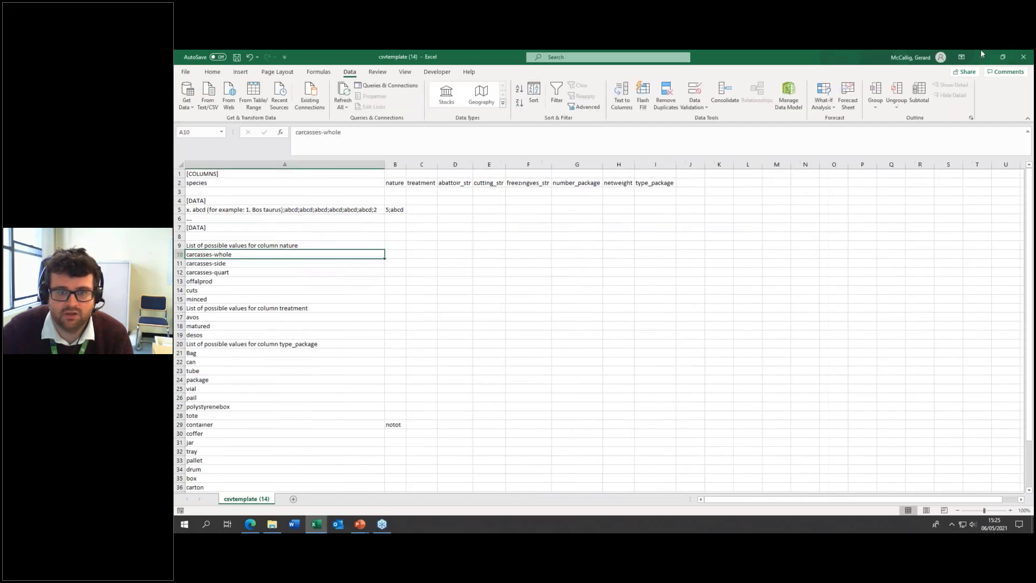
pyautogui.click(1023, 57)
pyautogui.click(602, 296)
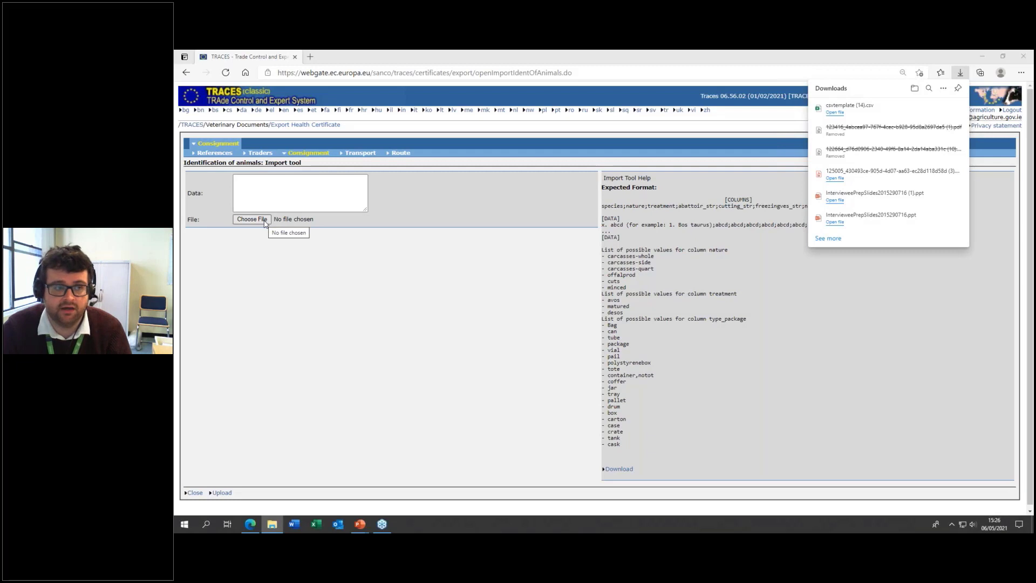
# - Choose IBX0001.csv from the Import Tool folder as the file to import
pyautogui.click(265, 220)
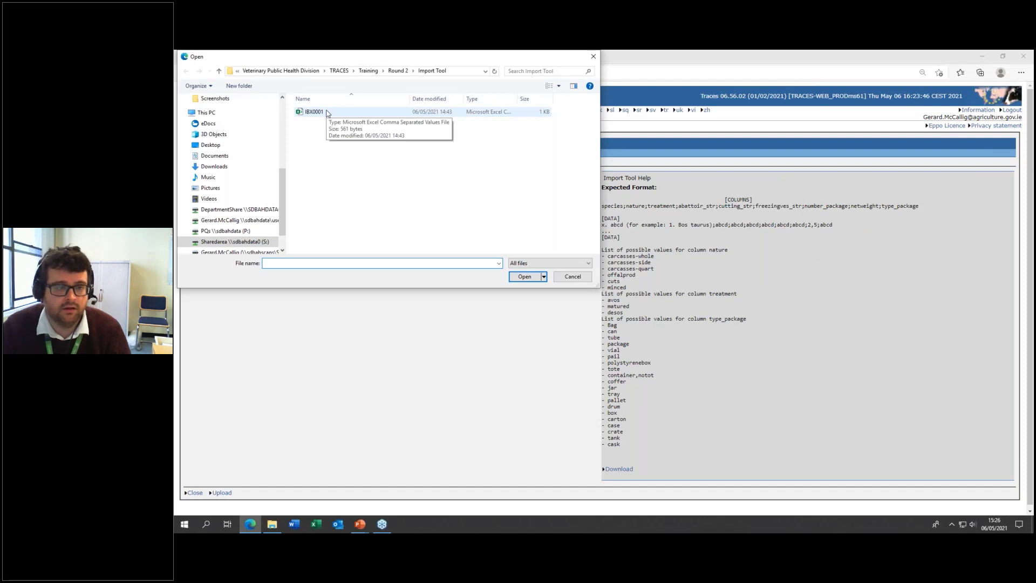
pyautogui.doubleClick(314, 112)
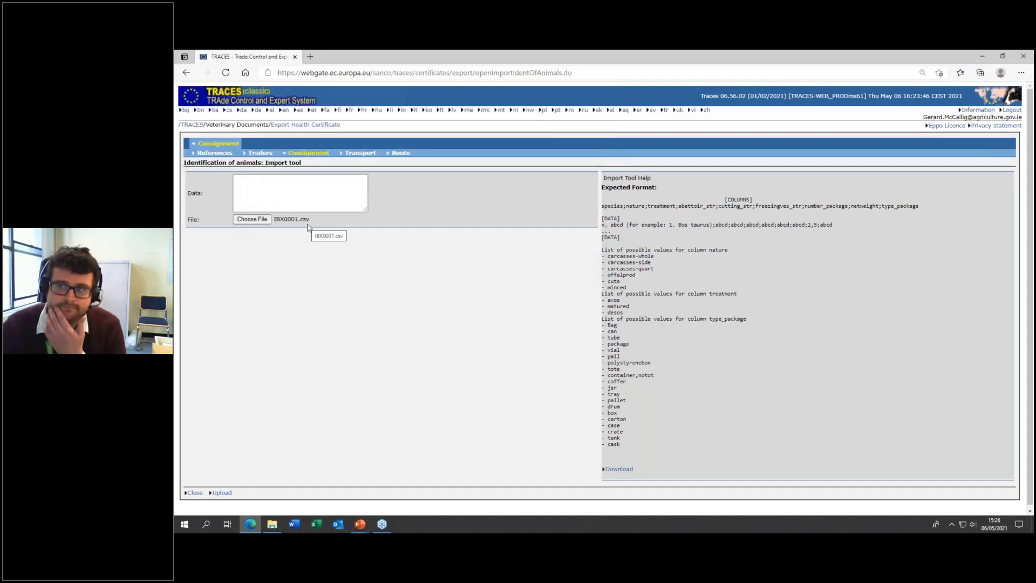
# - Upload the chosen CSV file and set the nature of commodity to cuts on the deboned tray row
pyautogui.click(219, 497)
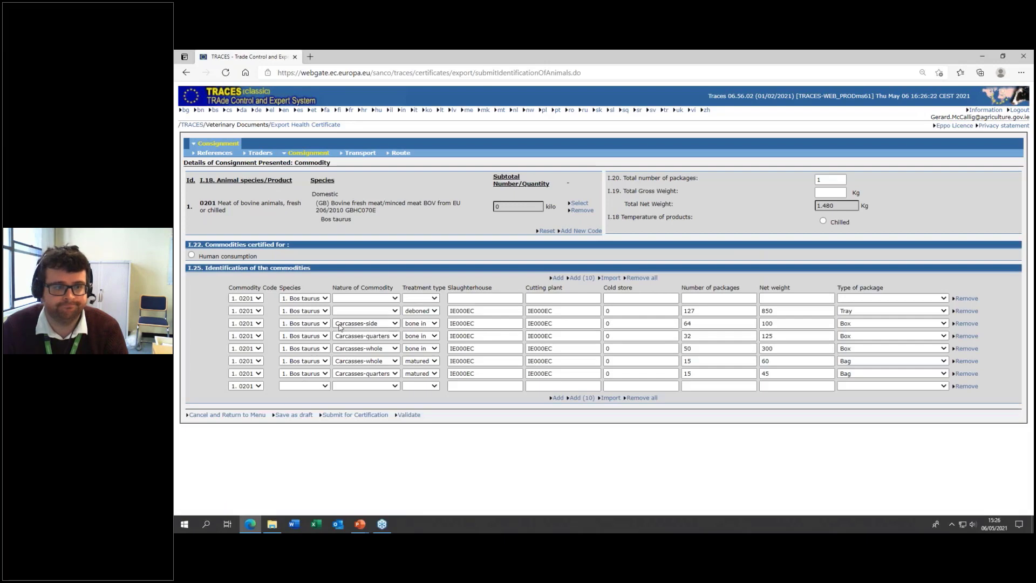
pyautogui.click(353, 313)
pyautogui.click(355, 352)
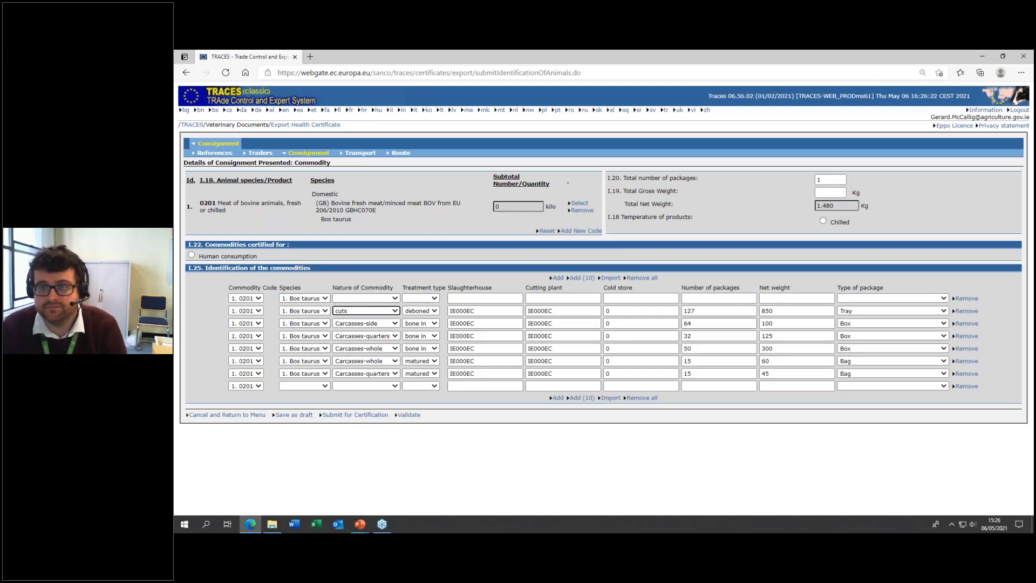
# - Remove the two blank rows above and below the imported entries in the identification of commodities
pyautogui.click(965, 300)
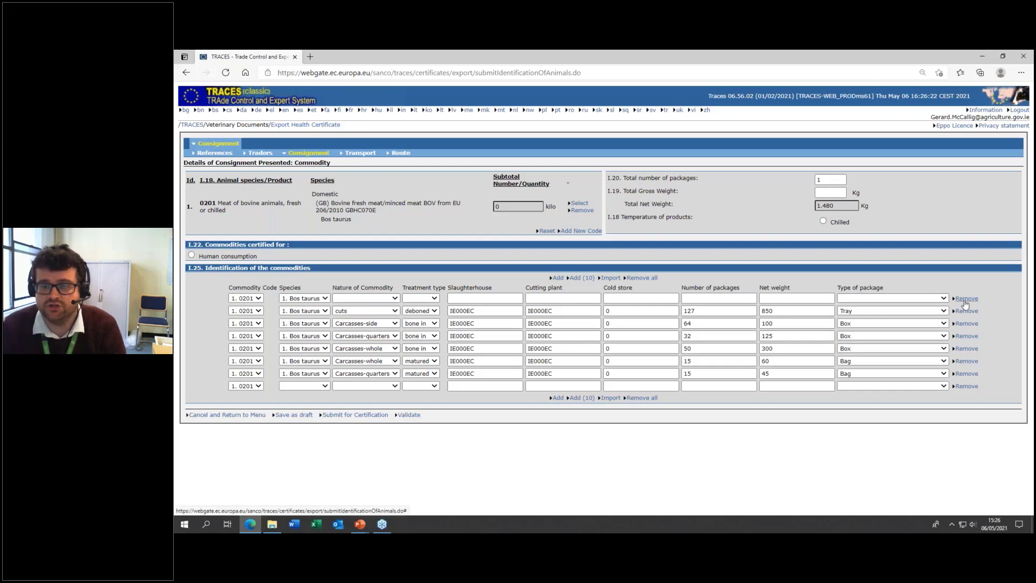
pyautogui.click(968, 375)
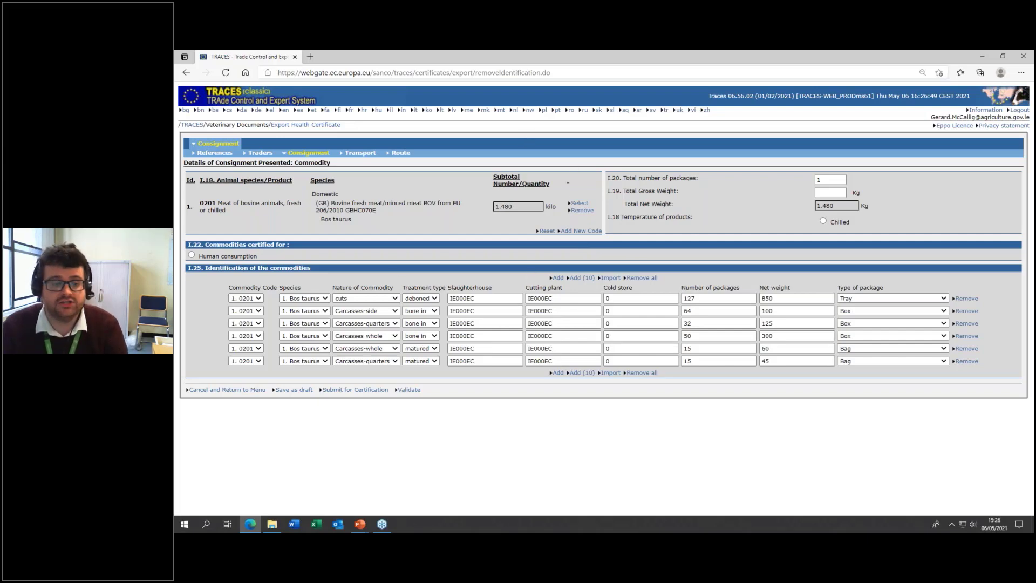
# - Save the certificate as a draft, signing with the account password and enabling its use for all subsequent signatures
pyautogui.click(303, 395)
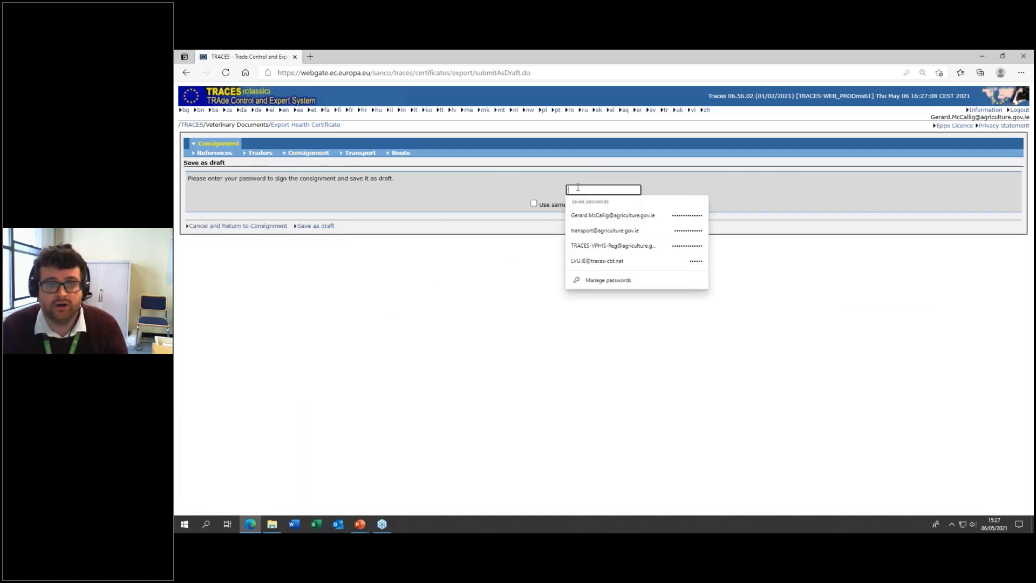
pyautogui.click(607, 214)
pyautogui.click(534, 203)
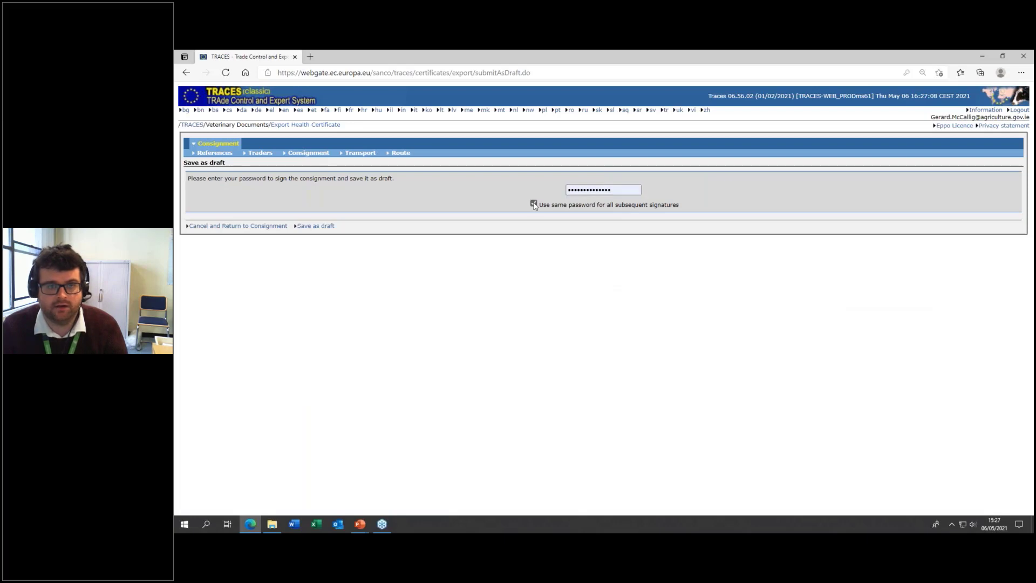
pyautogui.click(319, 227)
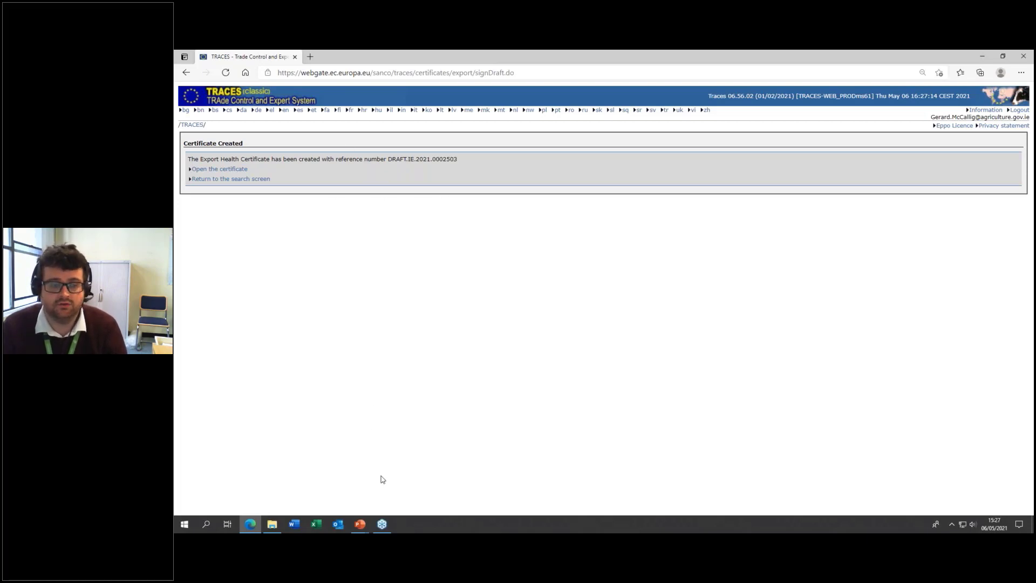
pyautogui.moveTo(360, 524)
pyautogui.click(414, 494)
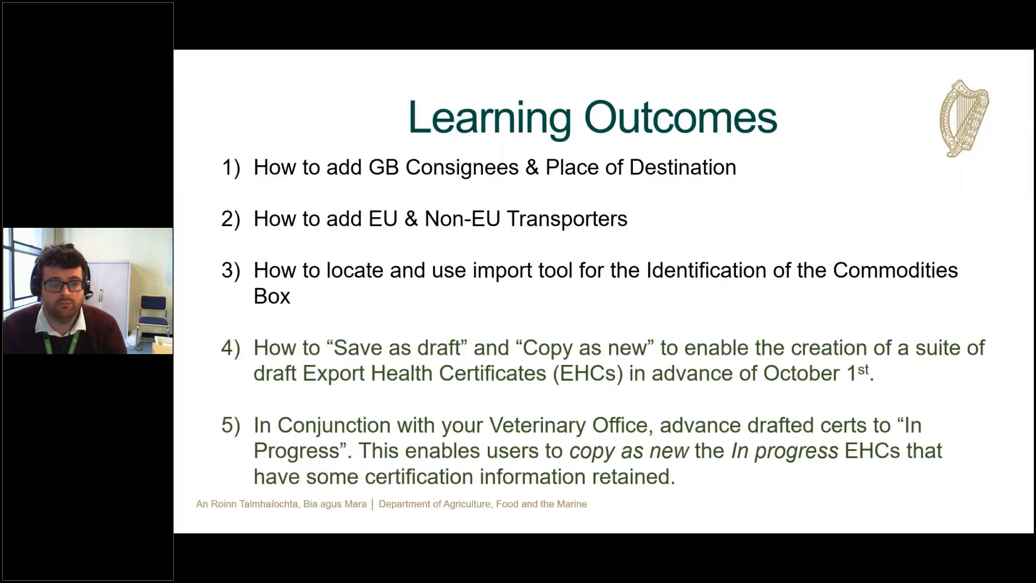
pyautogui.click(467, 374)
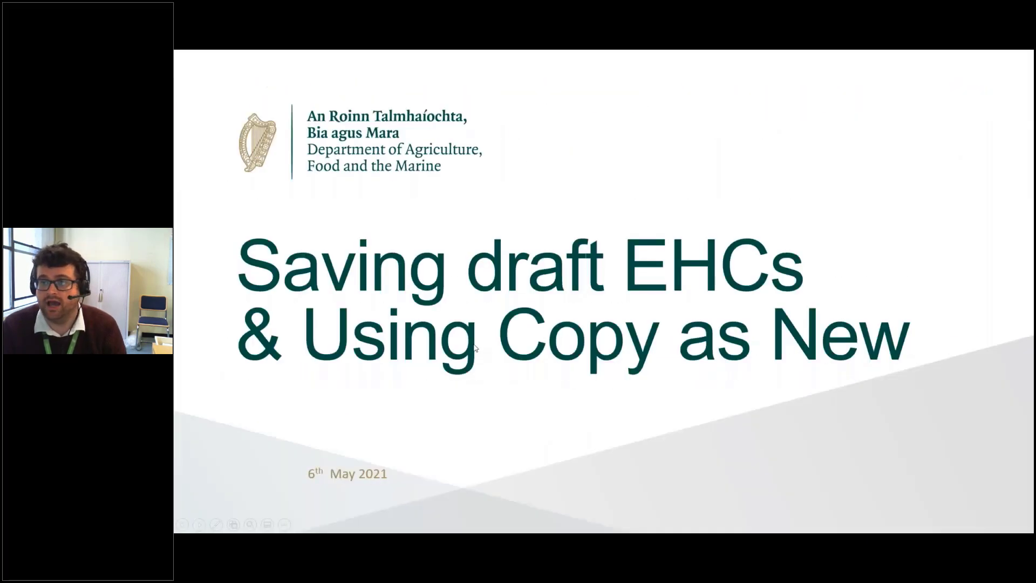
pyautogui.click(475, 348)
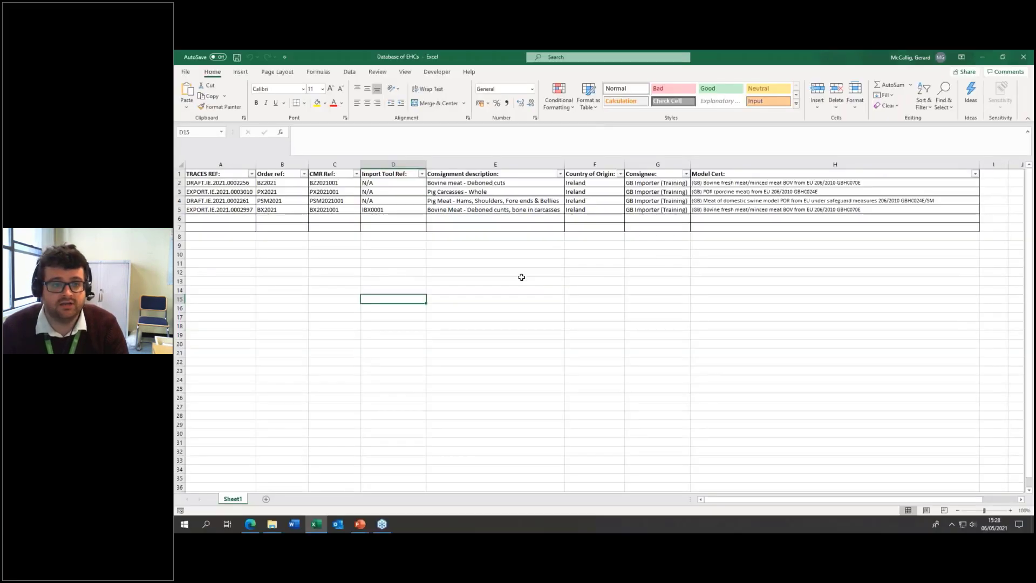
# - Examine the order reference and TRACES reference of the deboned bovine cuts entry in the Database of EHCs spreadsheet
pyautogui.click(521, 276)
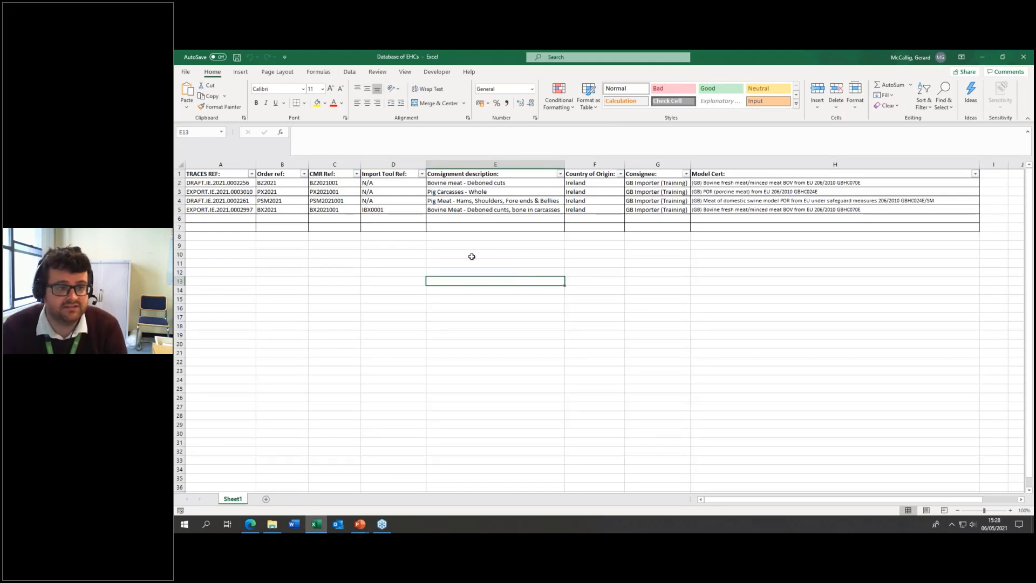
pyautogui.click(283, 185)
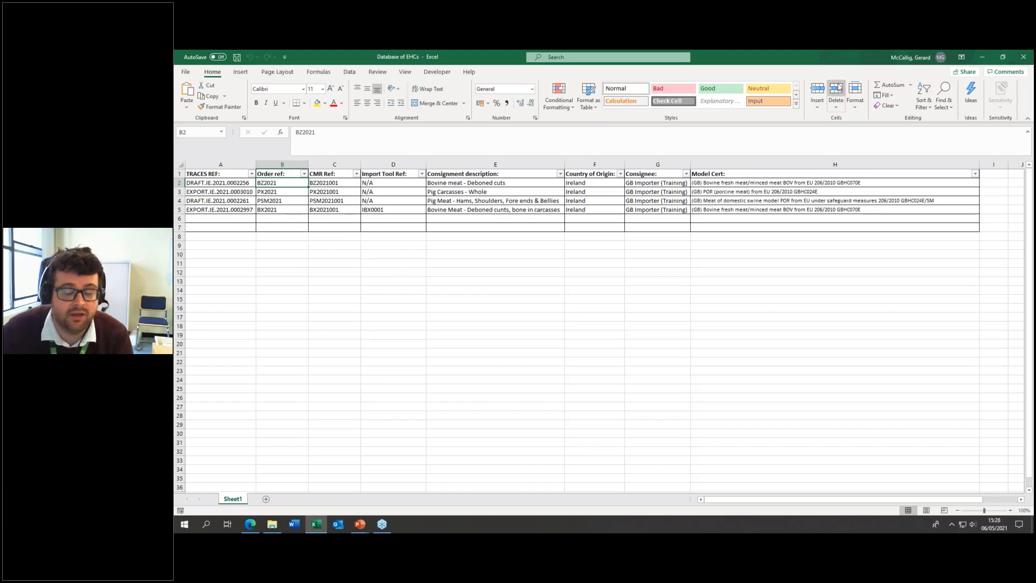
pyautogui.click(229, 185)
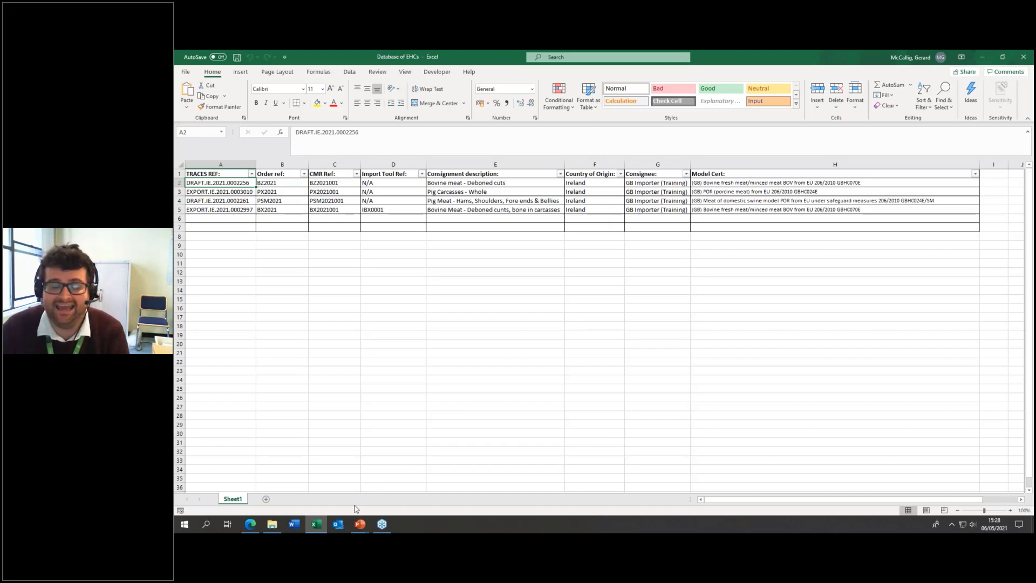
# - Switch back to TRACES and, from the certificate search screen, copy the GB Customer 2 draft as a new certificate
pyautogui.click(251, 523)
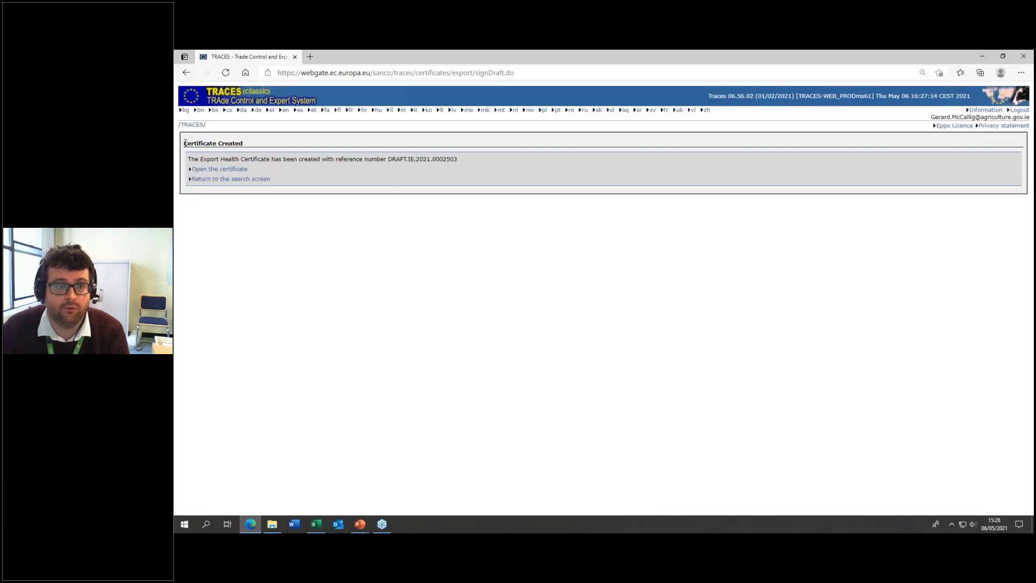
pyautogui.click(237, 180)
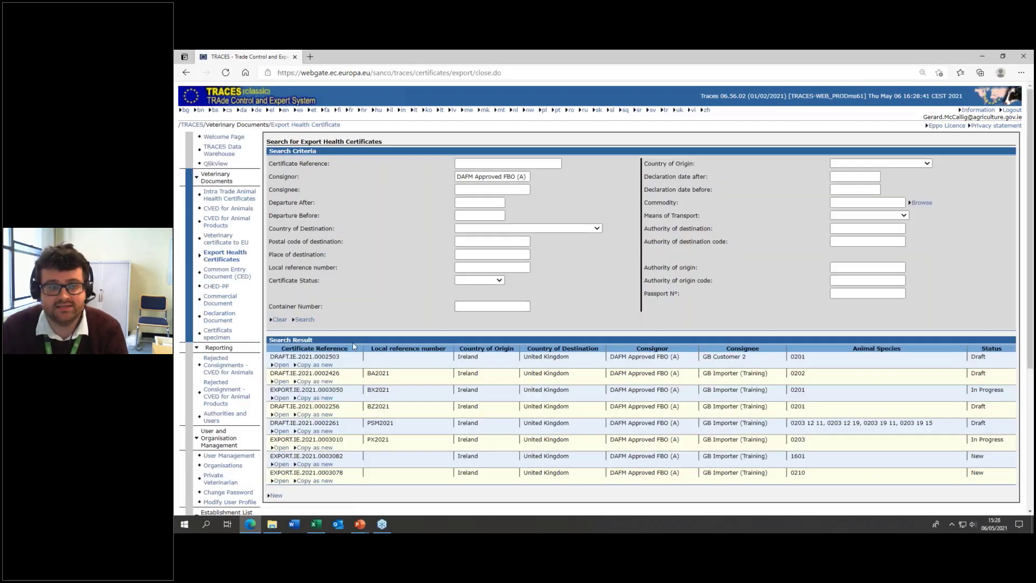
pyautogui.click(330, 366)
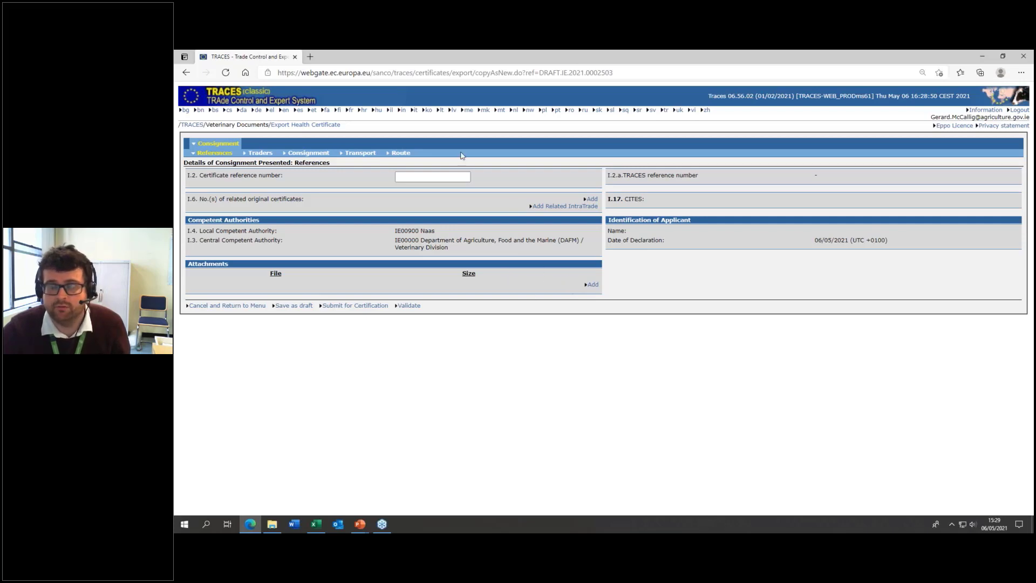
# - Review the copied certificate's trader details and its commodity information, including the total gross weight field
pyautogui.click(260, 153)
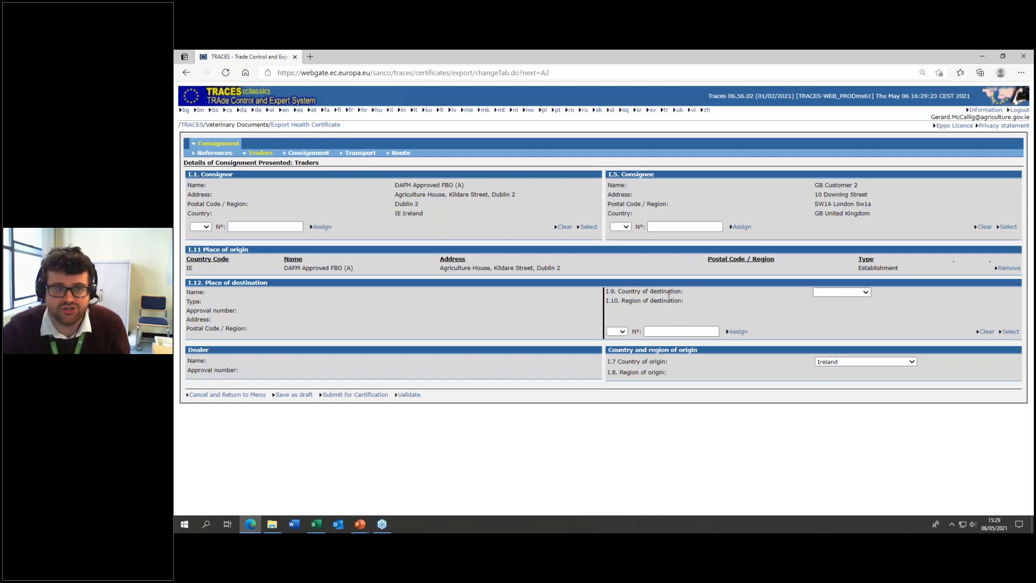
pyautogui.click(310, 154)
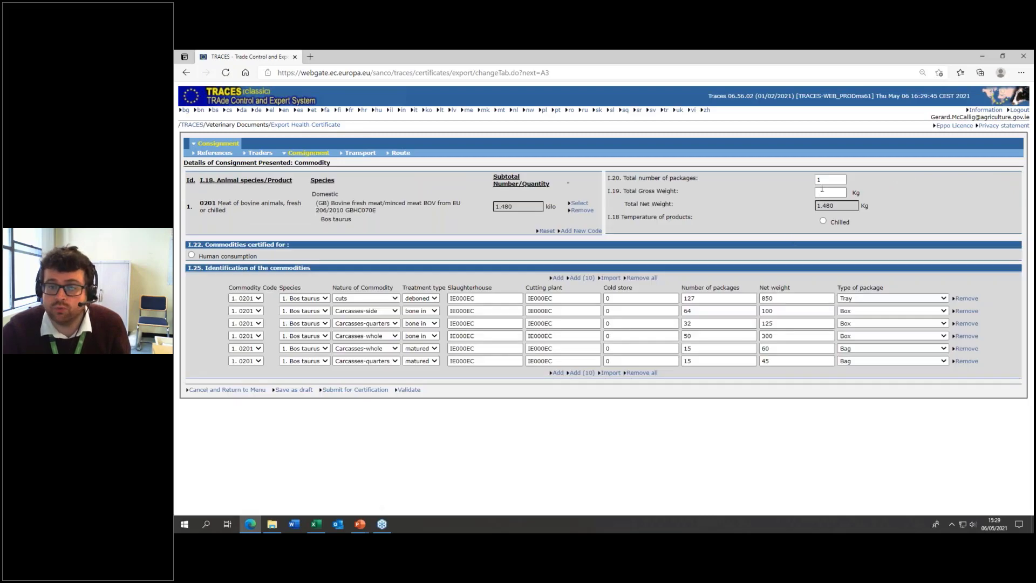
pyautogui.click(822, 189)
pyautogui.click(760, 236)
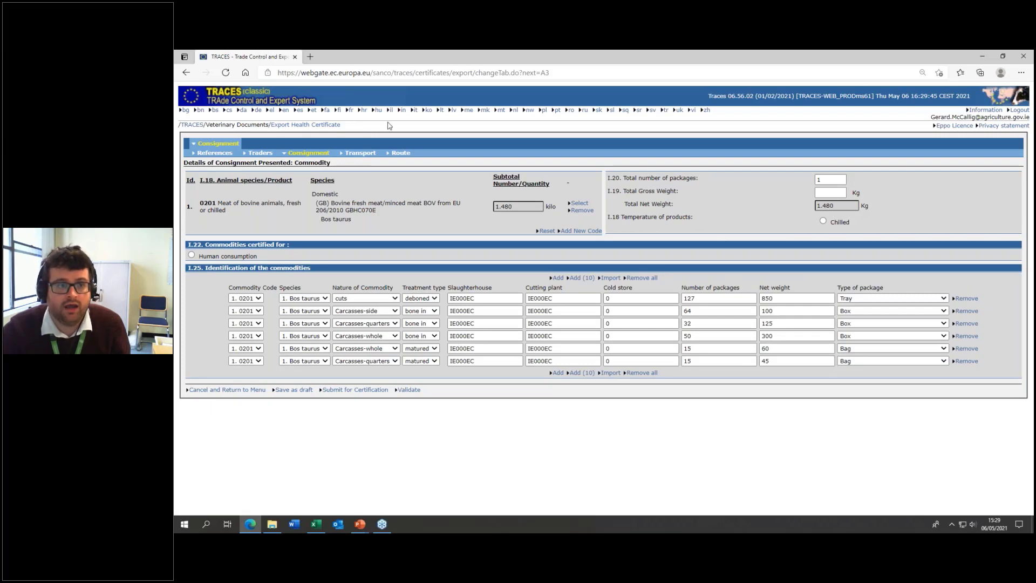
# - Examine the copied certificate's transport details, checking the seal number, container number and departure date fields
pyautogui.click(359, 153)
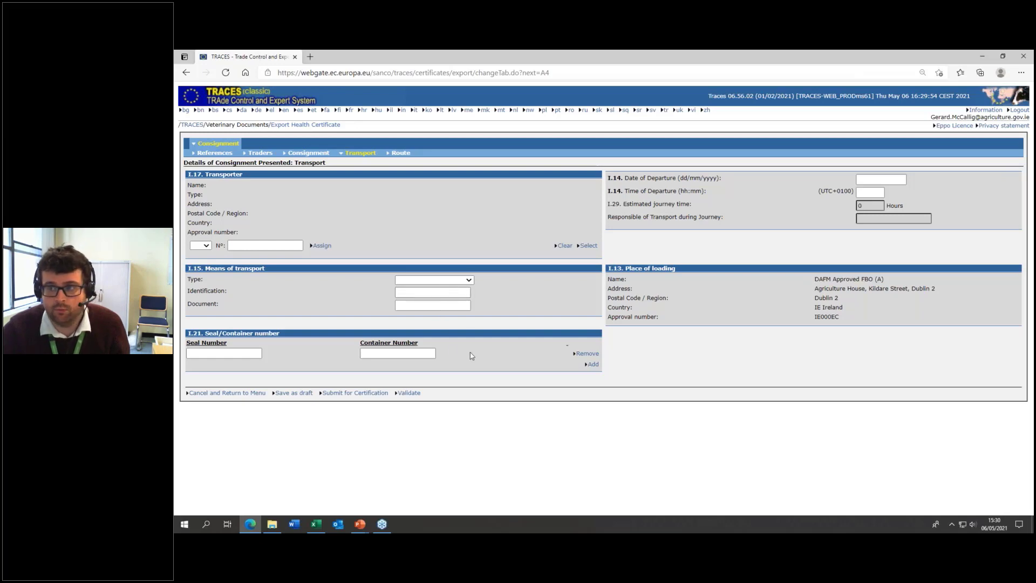
pyautogui.click(253, 353)
pyautogui.click(416, 353)
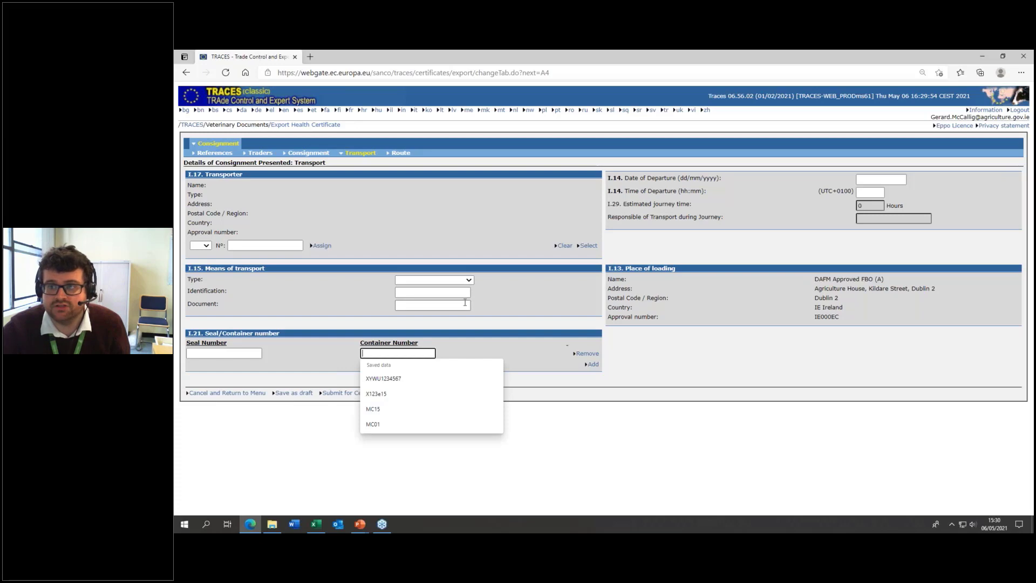
pyautogui.click(482, 290)
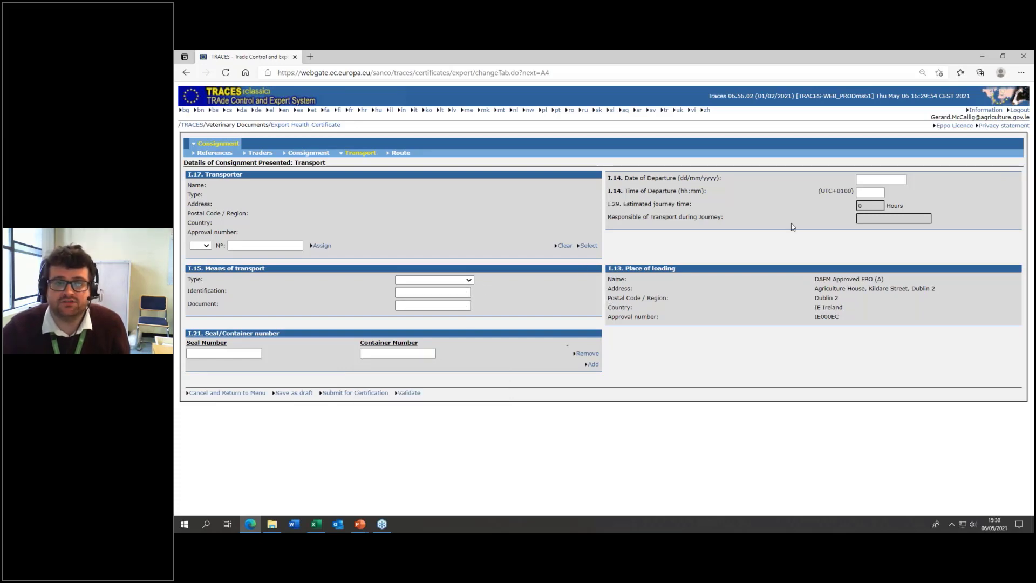
pyautogui.click(879, 178)
pyautogui.click(766, 190)
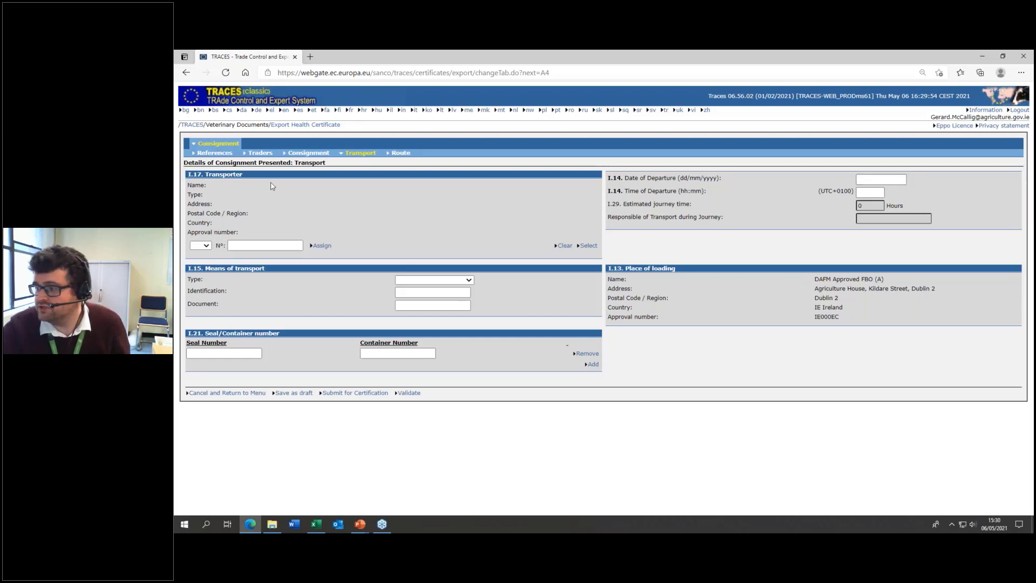
# - Check the copied certificate's reference number field, and return to its transport details
pyautogui.click(216, 154)
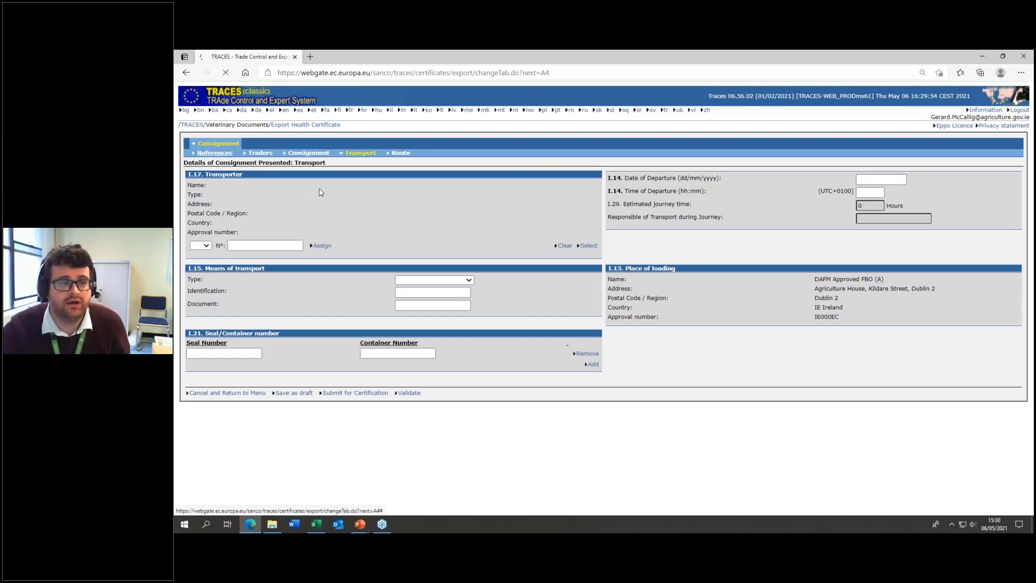
pyautogui.click(430, 177)
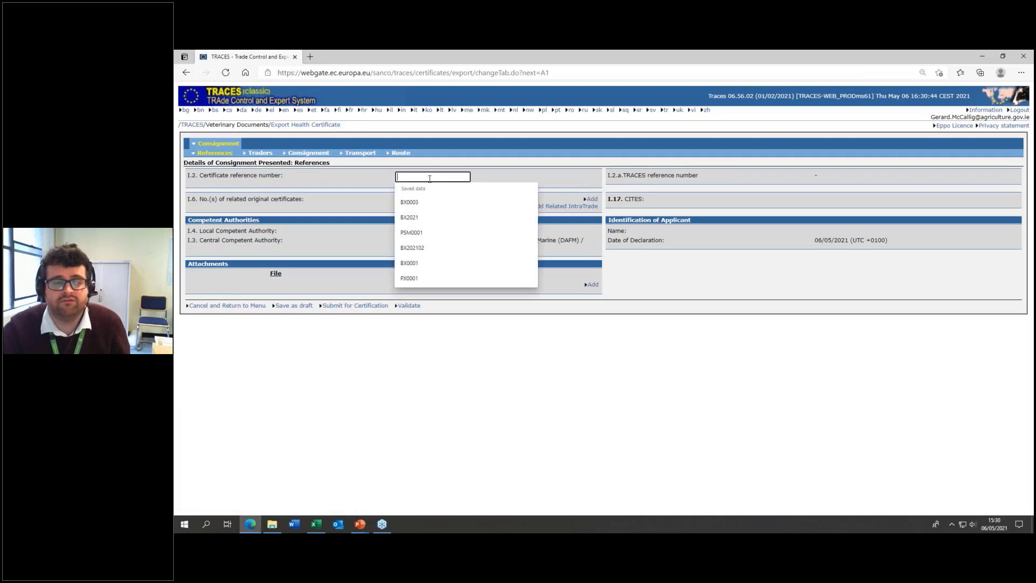
pyautogui.click(328, 193)
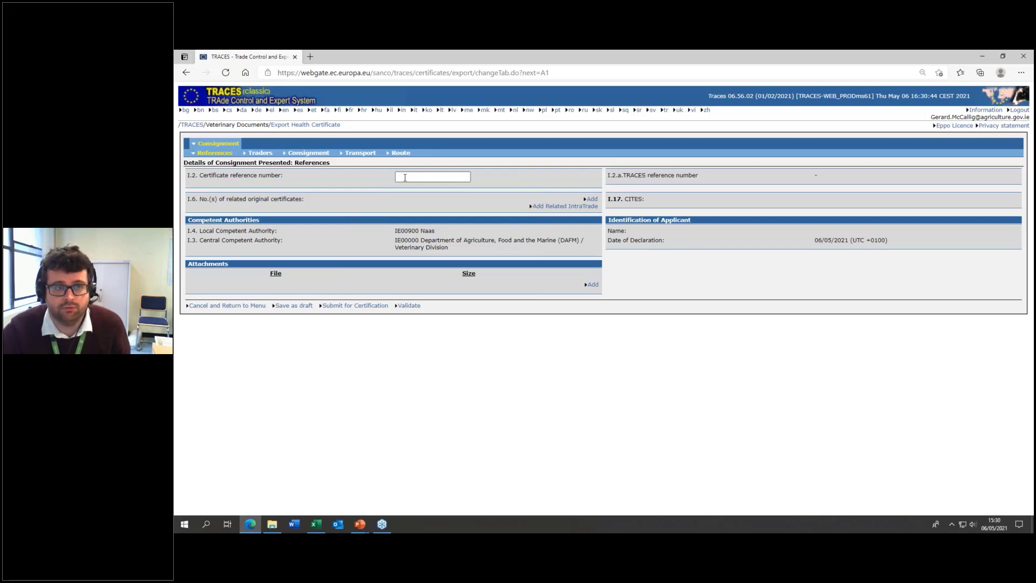
pyautogui.click(404, 177)
pyautogui.click(335, 202)
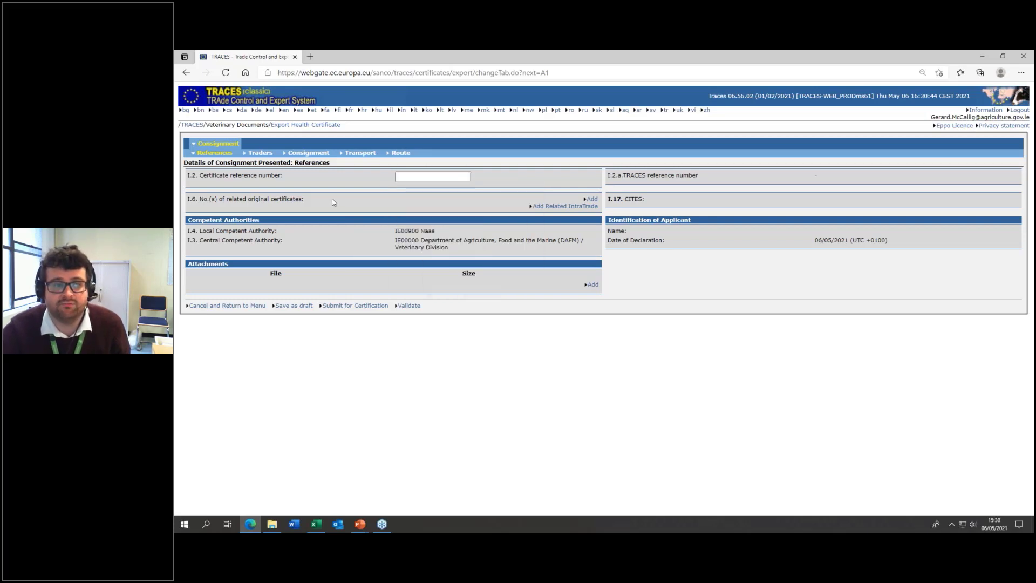
pyautogui.click(360, 154)
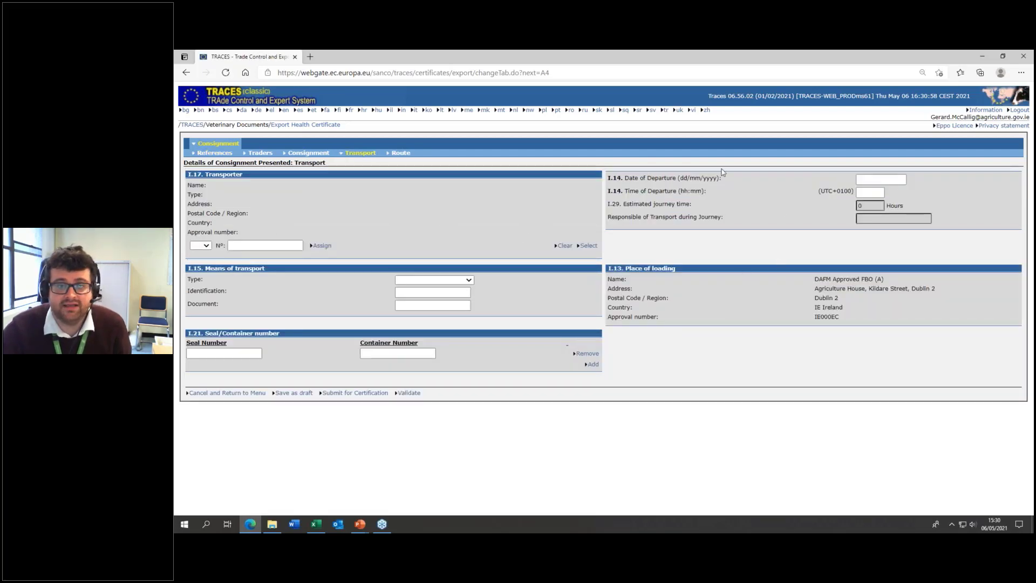
pyautogui.click(365, 523)
pyautogui.click(409, 488)
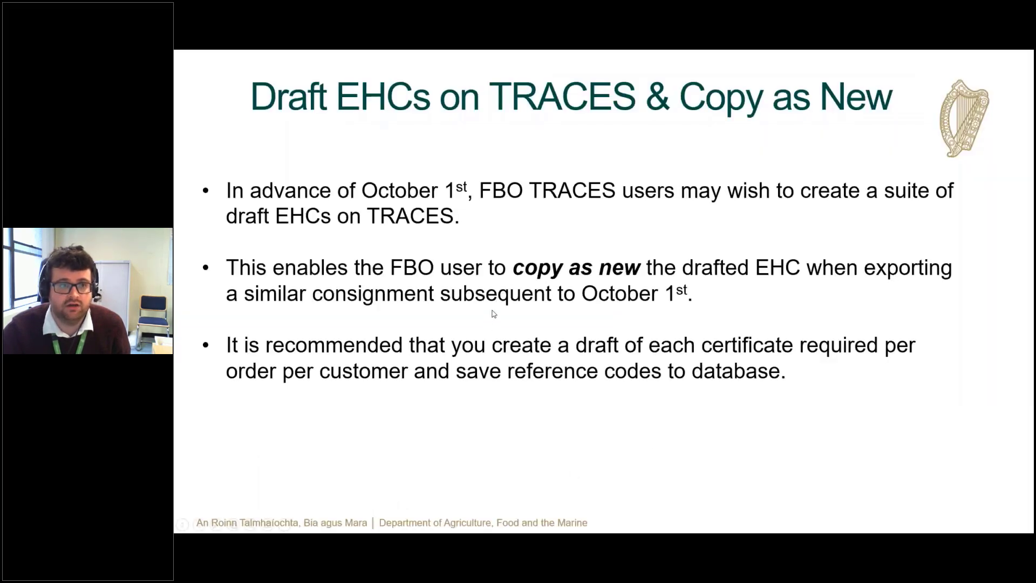
pyautogui.click(493, 314)
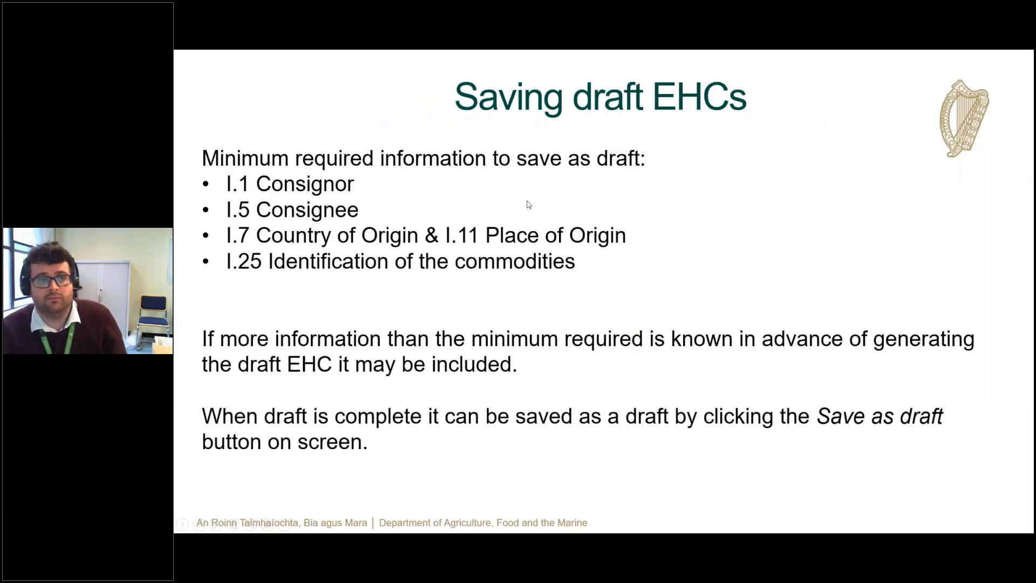